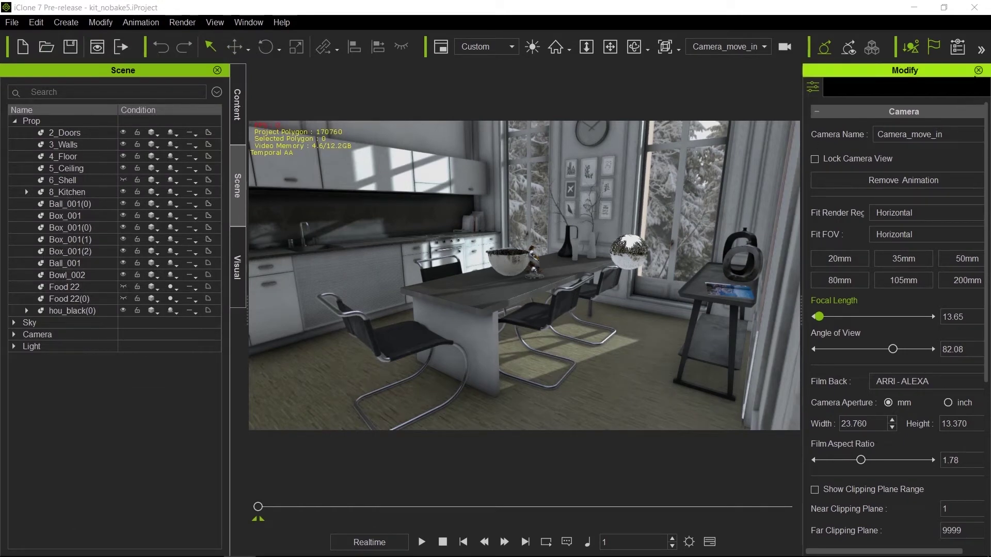
- Hide the Modify panel and show the Visual panel's IBL settings: snowy forest HDRI, strength 101
click(978, 70)
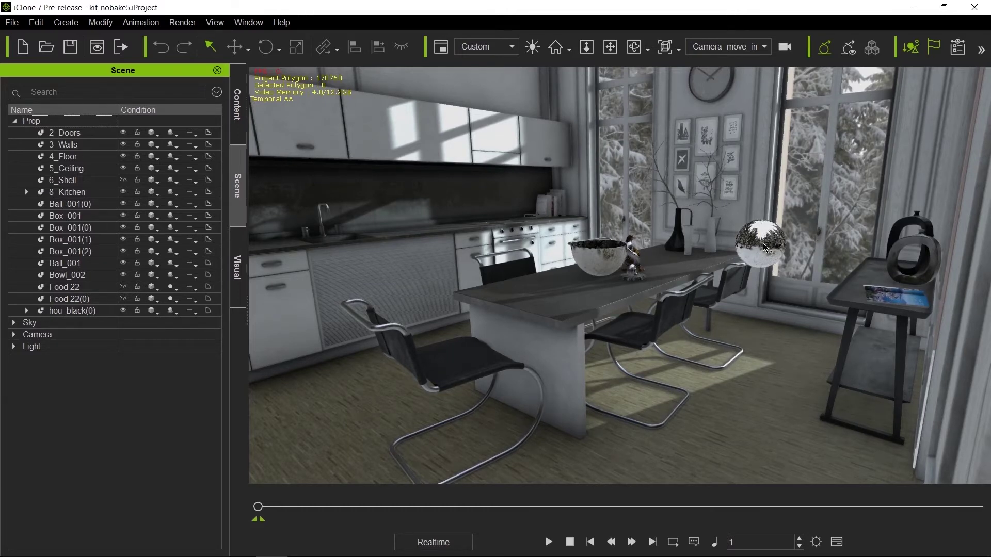
click(237, 267)
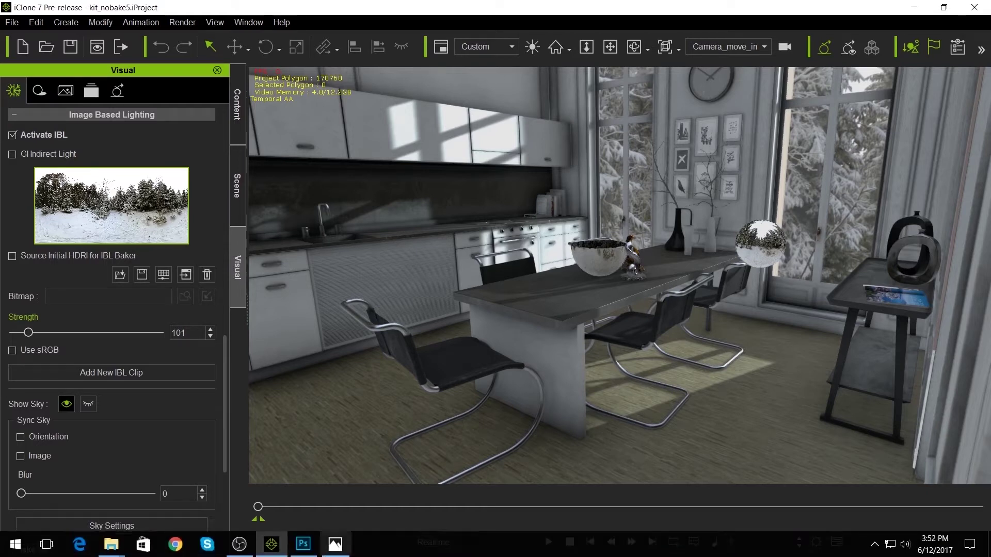
- Display the snow_ILB.hdr panorama in Photoshop, then go back to the iClone kitchen
mouse_move(311, 554)
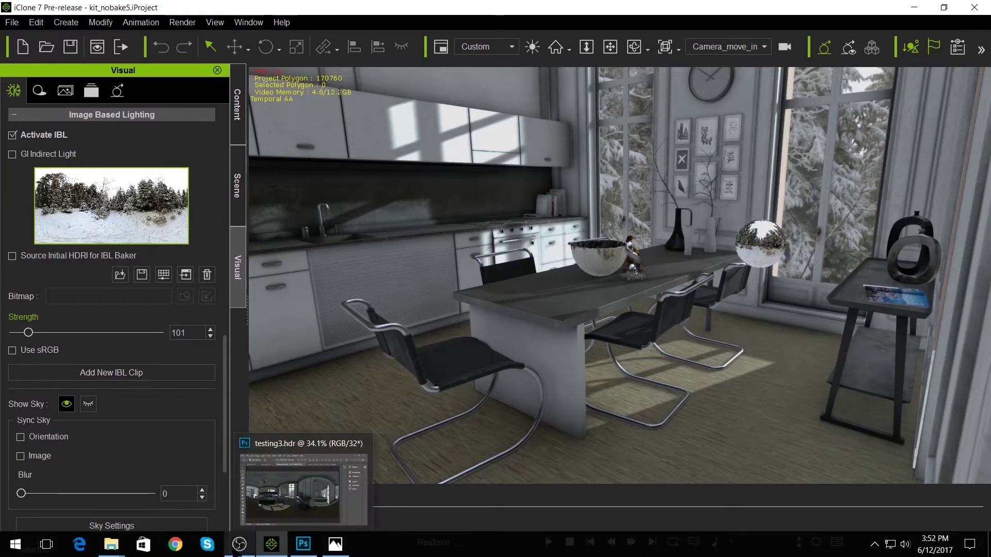
click(304, 545)
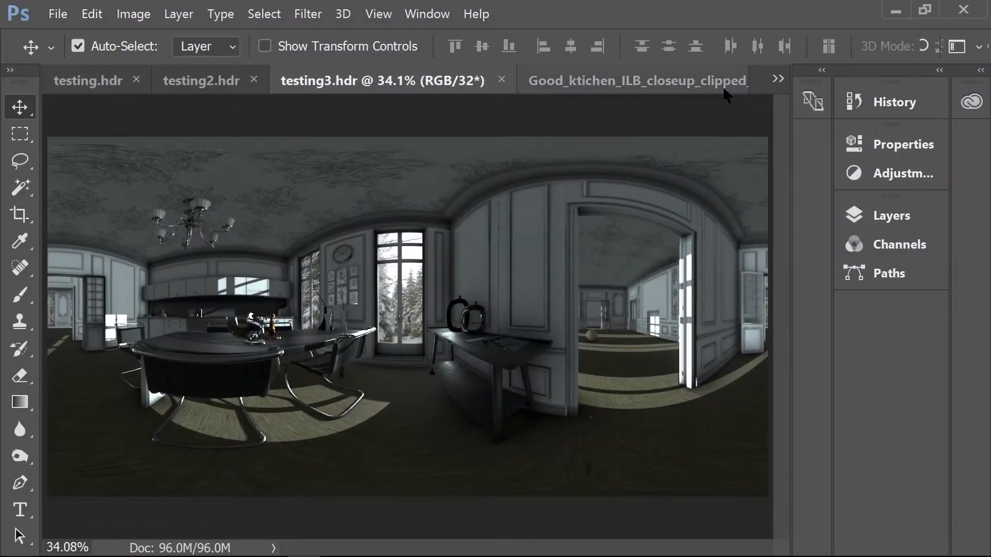
click(779, 78)
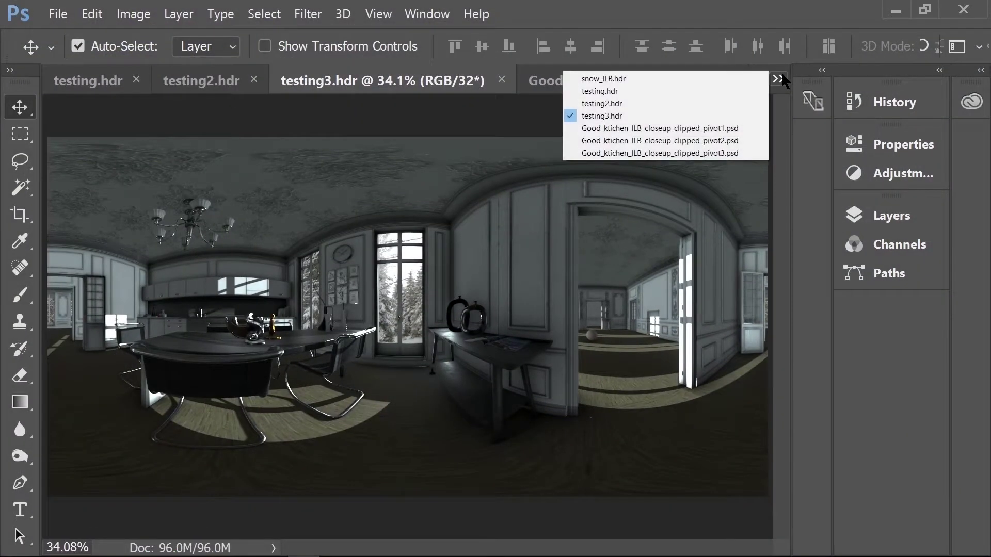
click(701, 76)
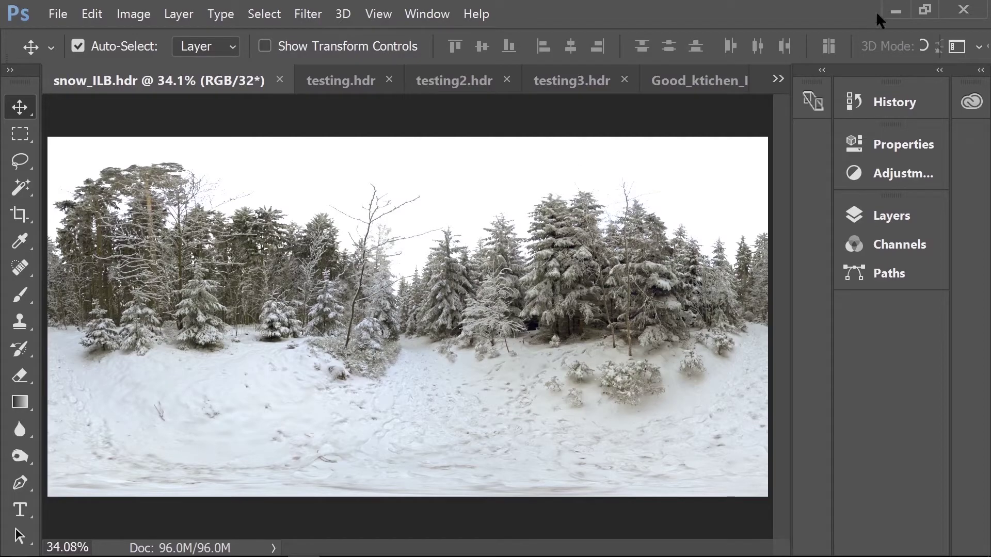
click(895, 10)
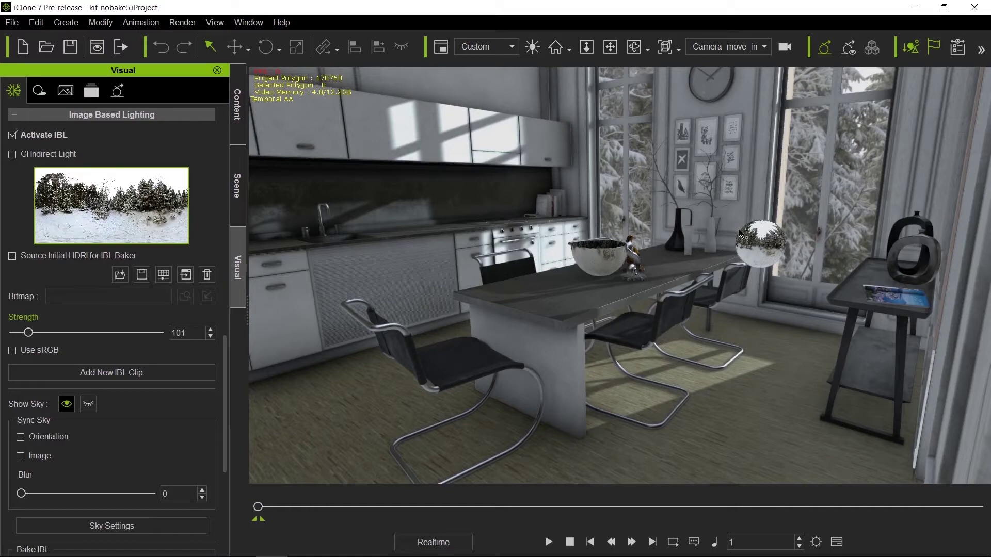
- Select and frame the chrome ball by the window, then bring the Bake IBL settings into view
click(769, 265)
key(z)
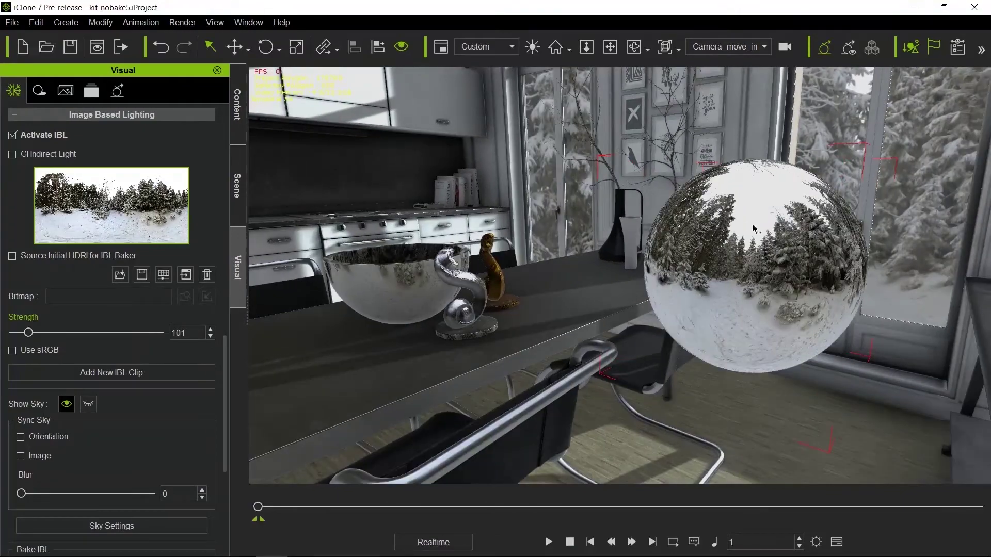
right_drag(754, 228, 745, 249)
scroll(744, 248, down, 10)
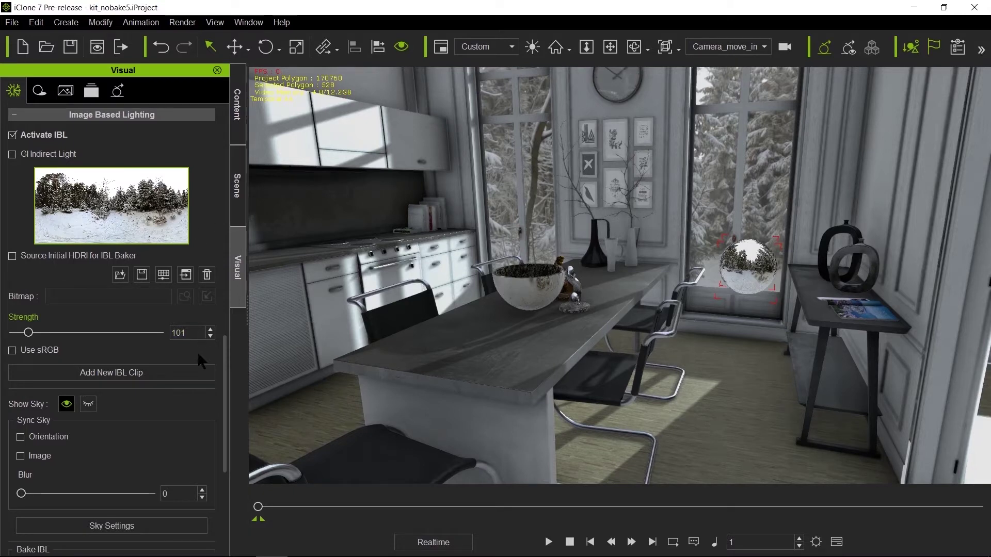
scroll(198, 352, down, 1)
scroll(191, 362, down, 3)
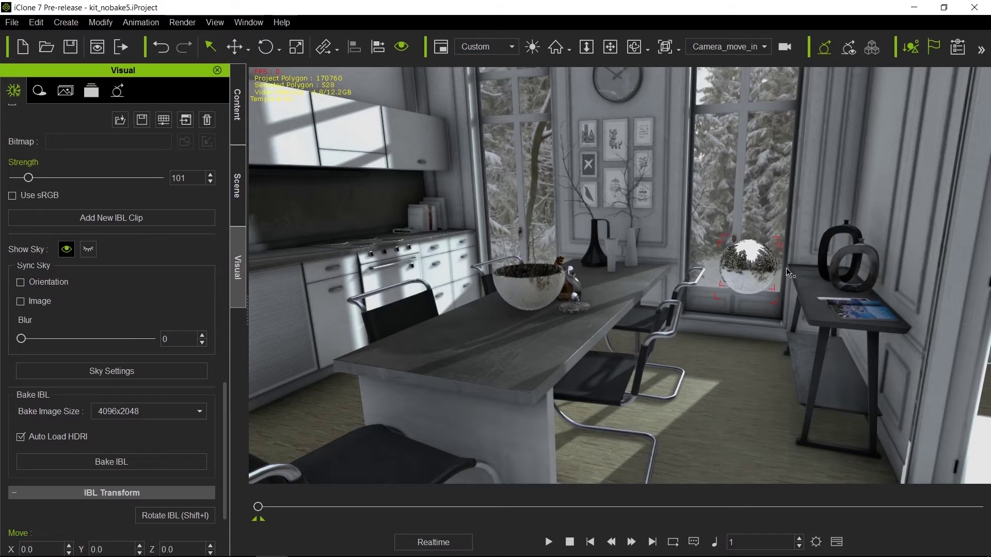
- Show the Ball_001 properties (dummy, scale 24.422) and widen the view of the kitchen
double_click(752, 274)
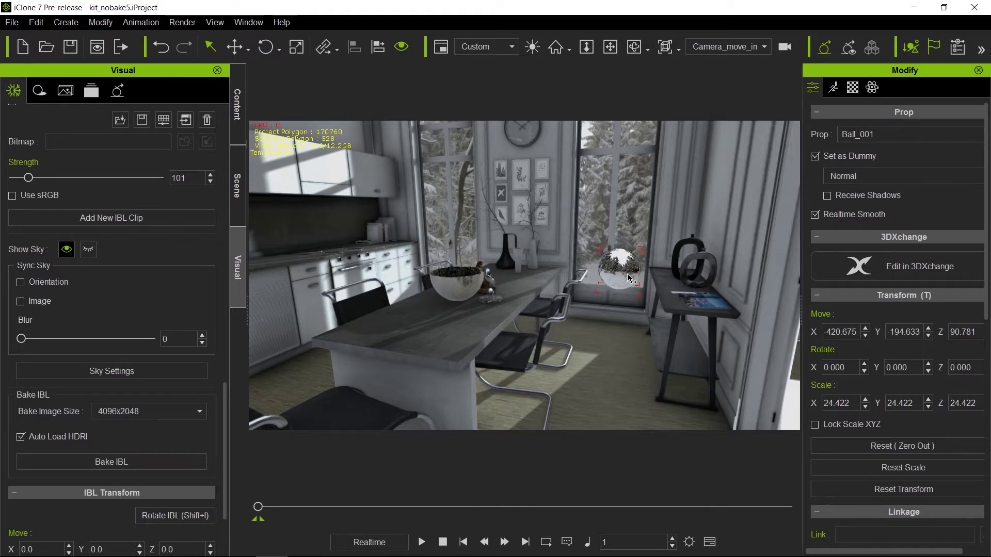
right_drag(627, 274, 576, 251)
middle_drag(576, 251, 583, 218)
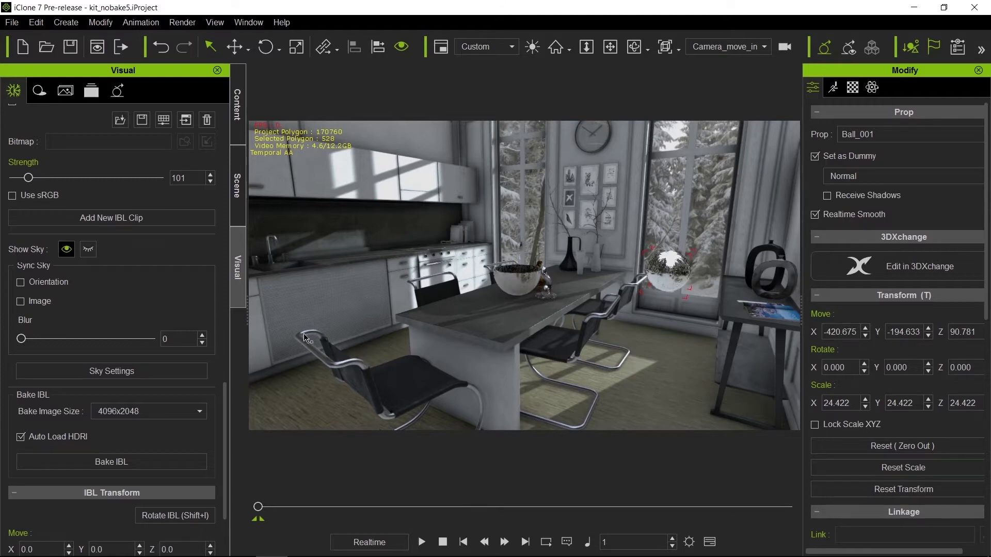
- Load testing.hdr from the IBL_baked folder as the Image Based Lighting image
scroll(179, 293, up, 5)
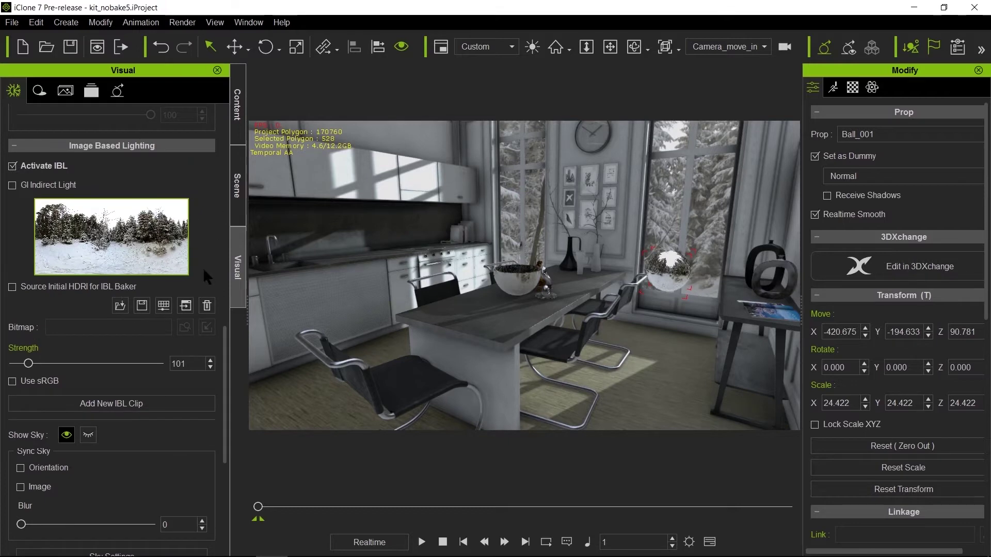
scroll(226, 340, down, 1)
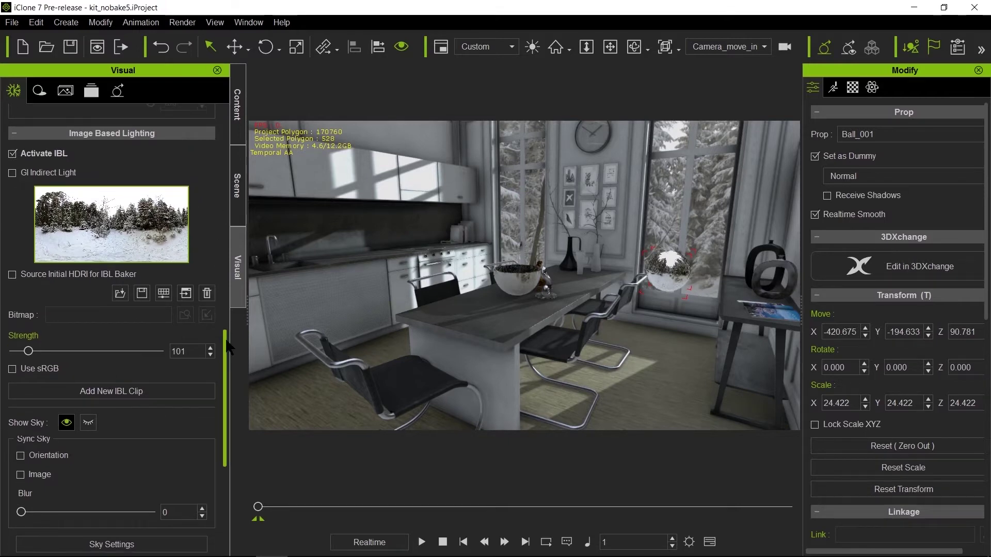
drag(227, 348, 227, 351)
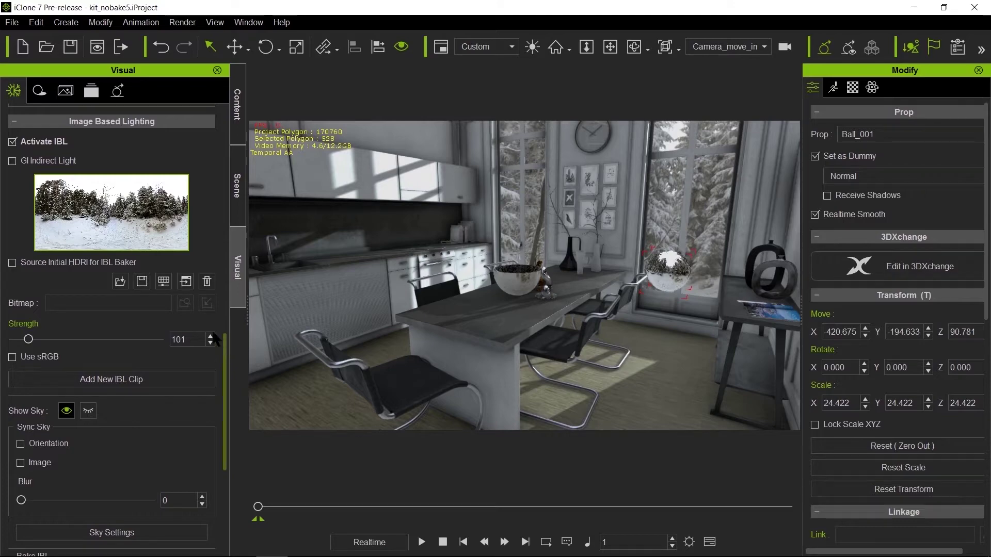
click(120, 281)
scroll(419, 292, down, 5)
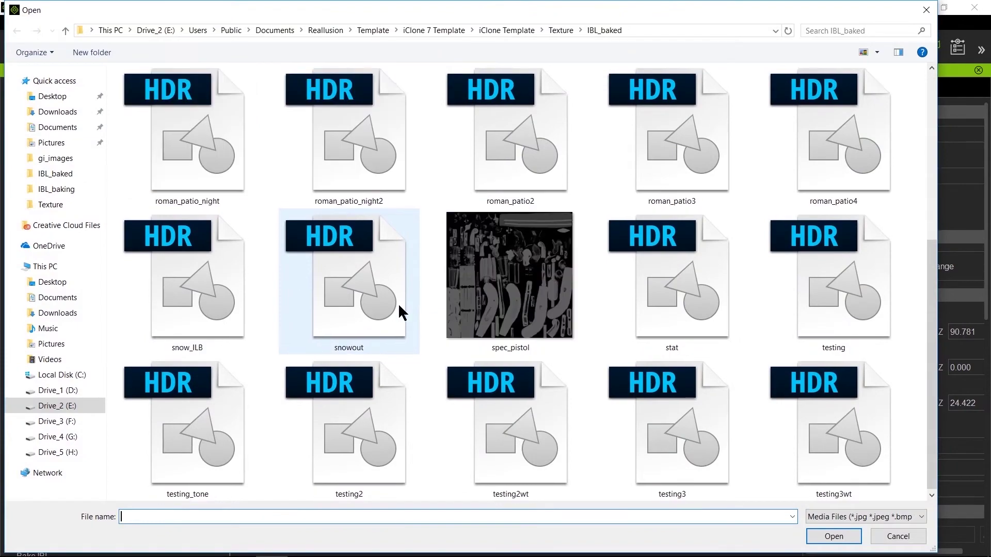
double_click(805, 300)
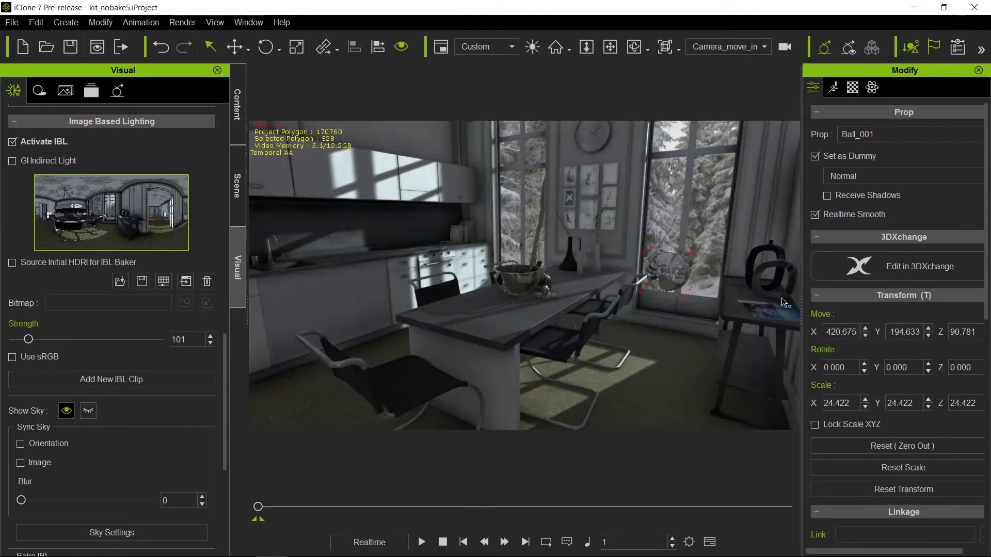
mouse_move(333, 546)
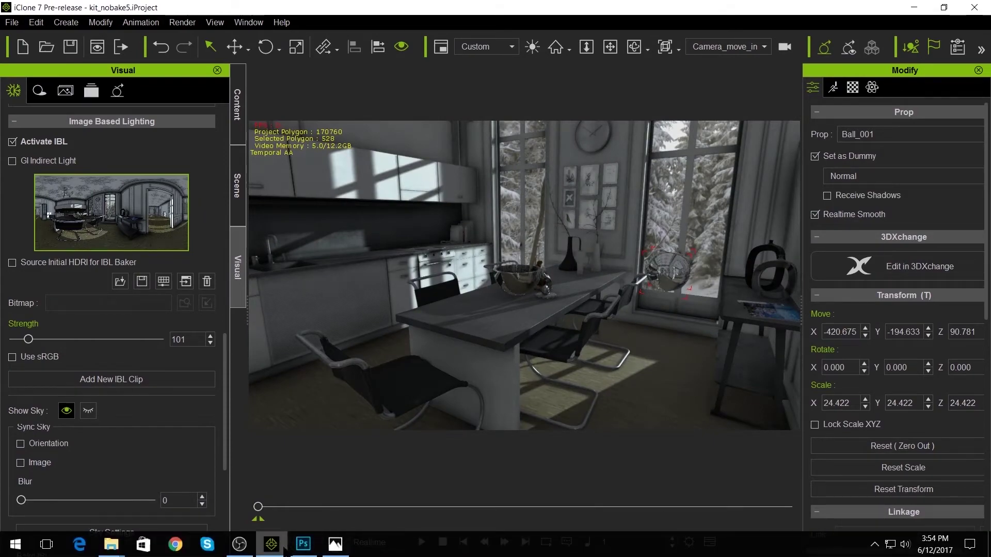
- Inspect the testing.hdr kitchen panorama in Photoshop, then go back to iClone
click(303, 545)
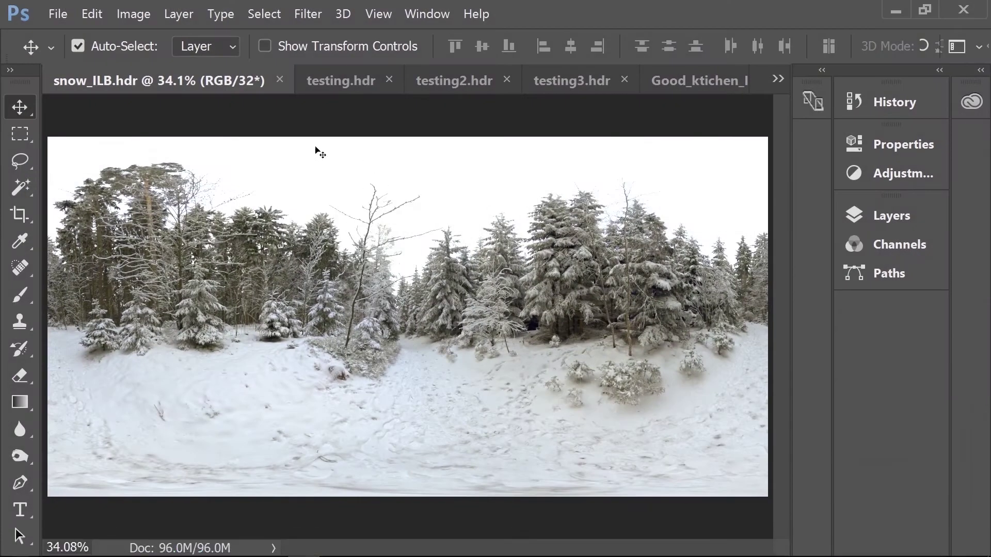
click(351, 84)
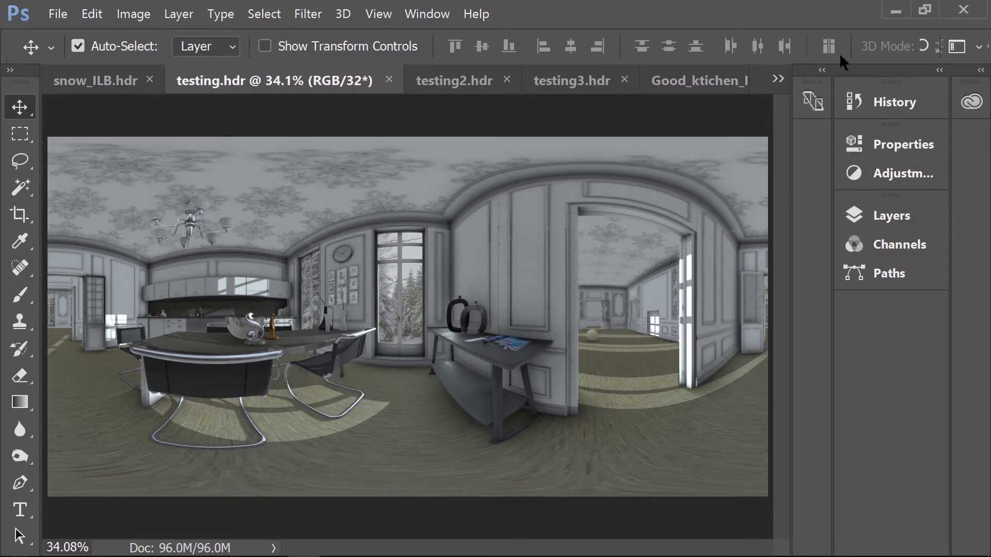
click(896, 9)
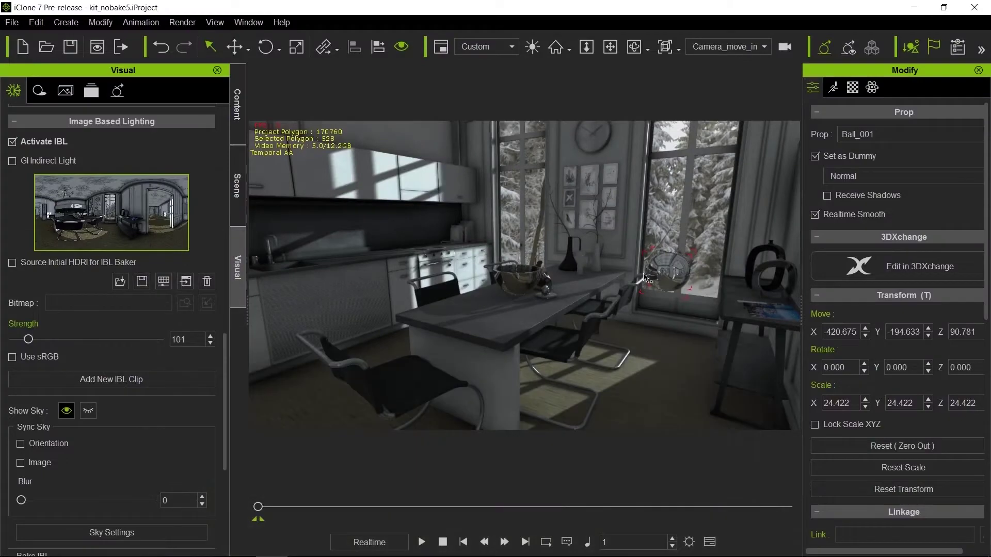
- Dolly in and orbit to centre the chrome ball reflecting the baked kitchen panorama
scroll(646, 279, up, 5)
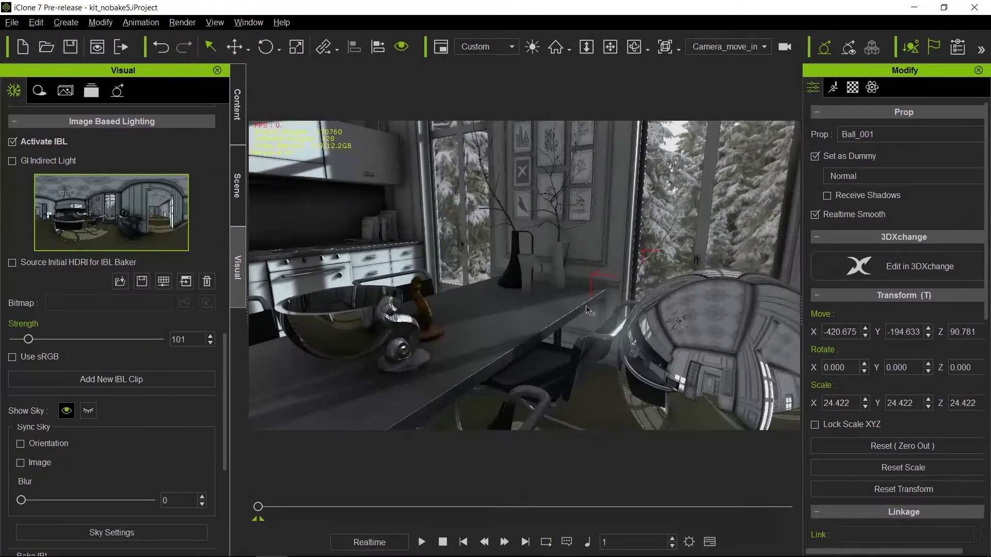
right_drag(589, 310, 404, 298)
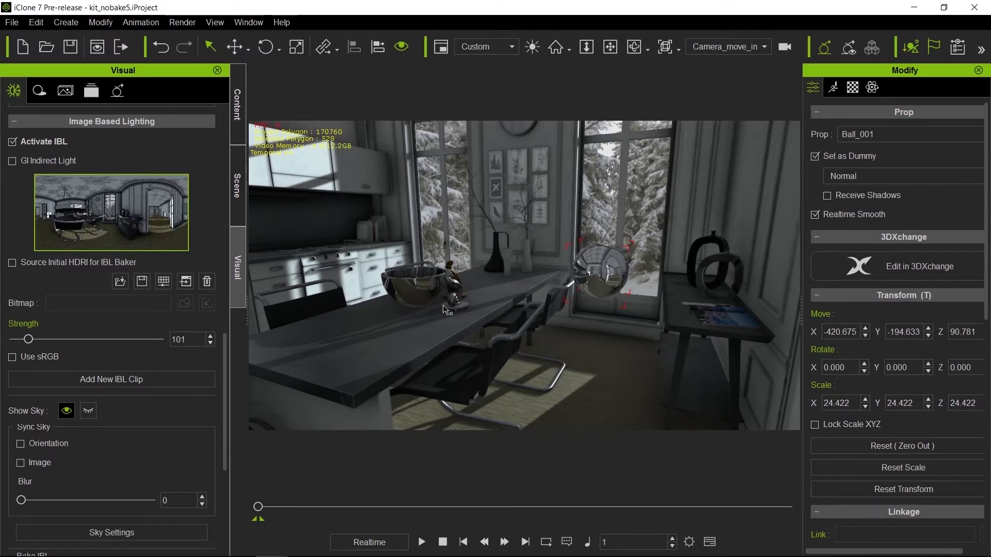
- Reselect chrome ball Ball_001, then switch the viewport to the 1_LivingRoom camera
click(413, 292)
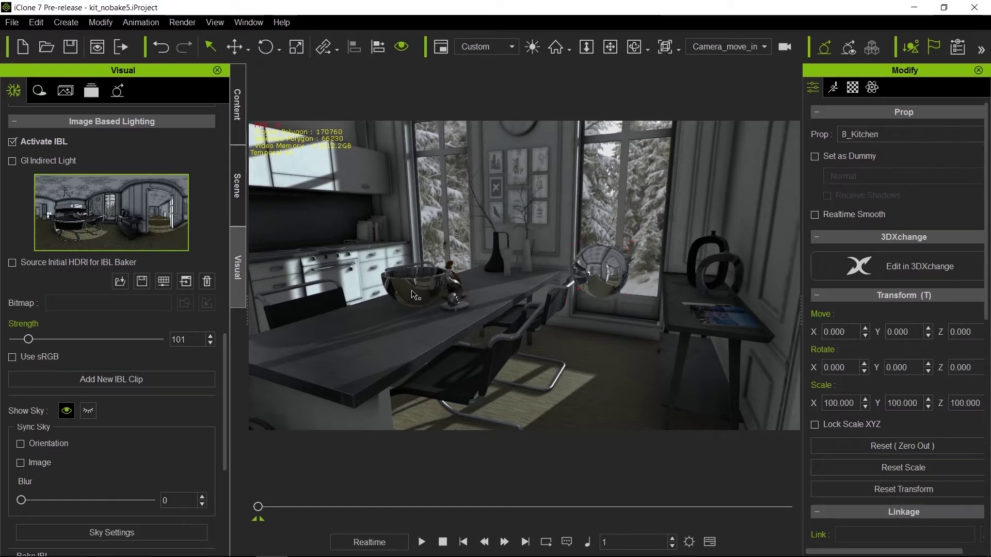
click(417, 295)
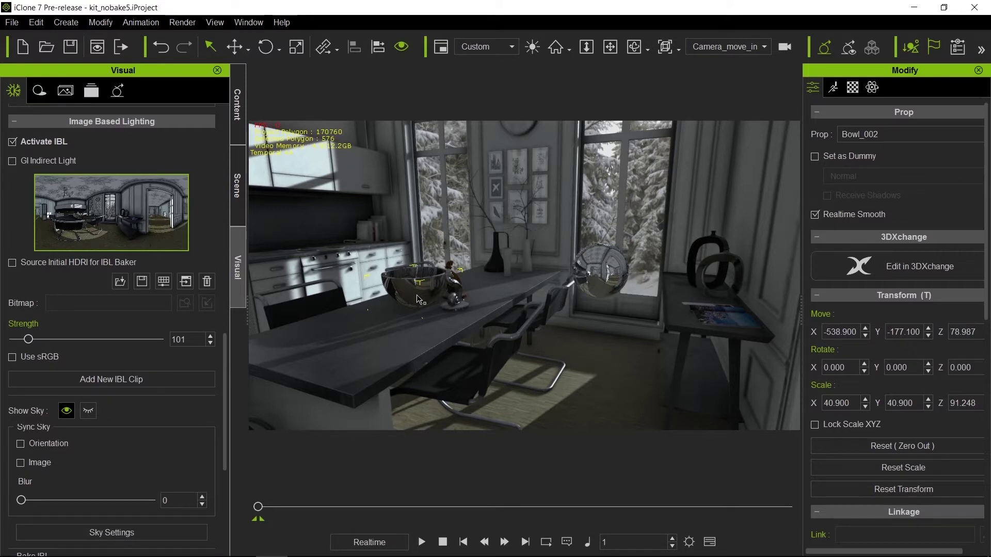
click(609, 282)
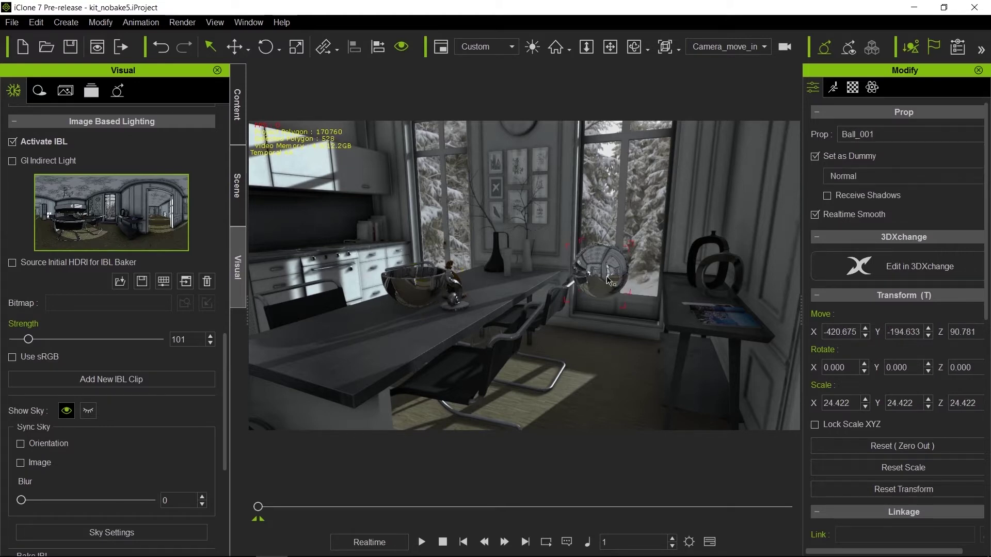
click(758, 47)
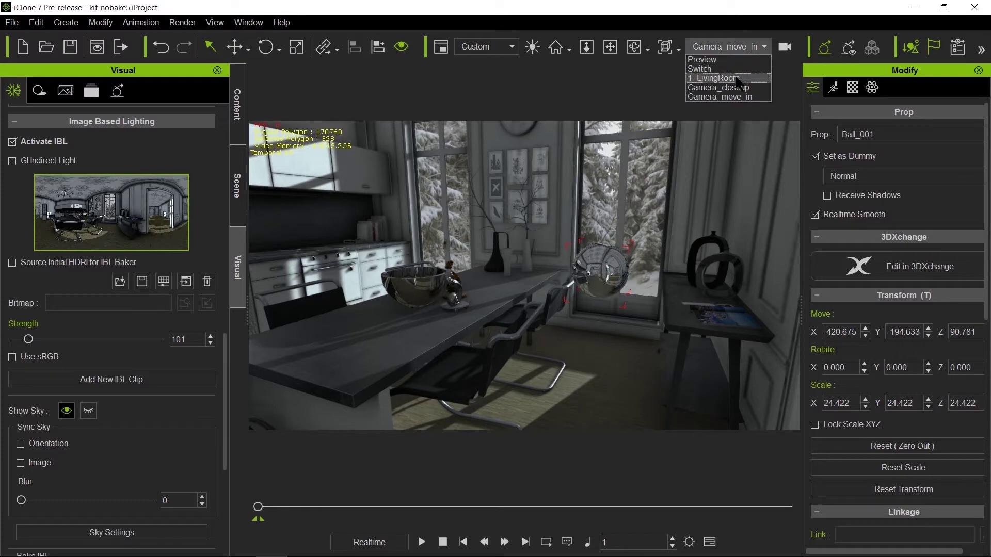
click(737, 78)
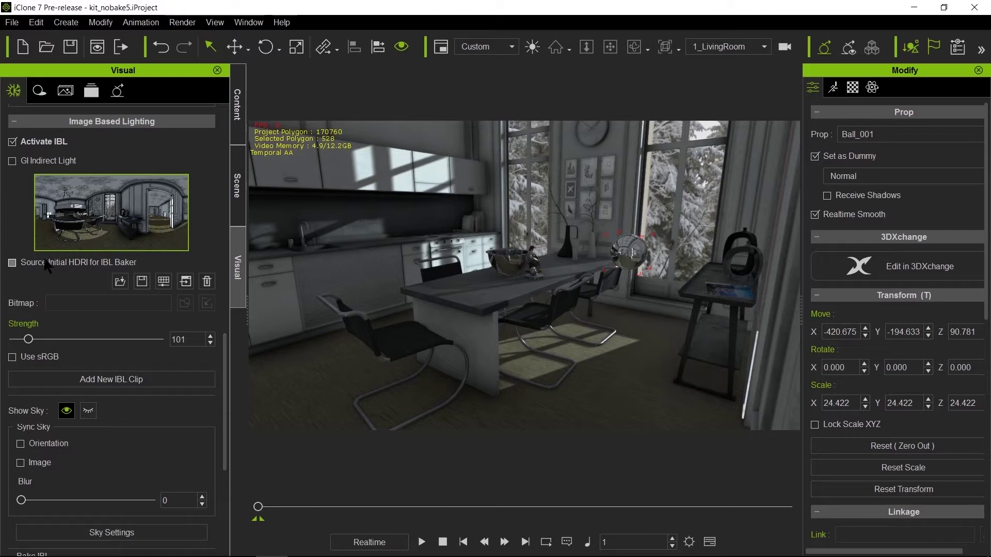
click(12, 263)
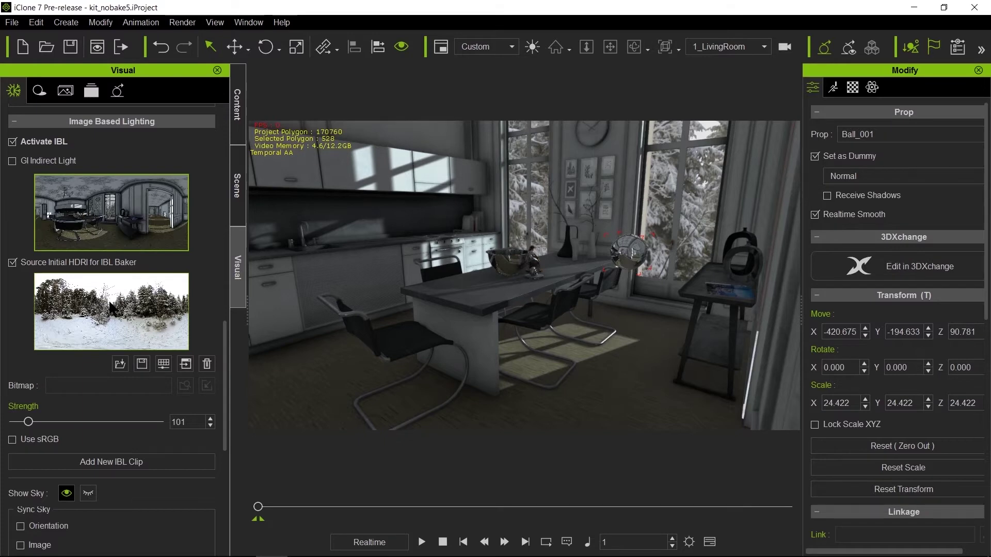
click(13, 263)
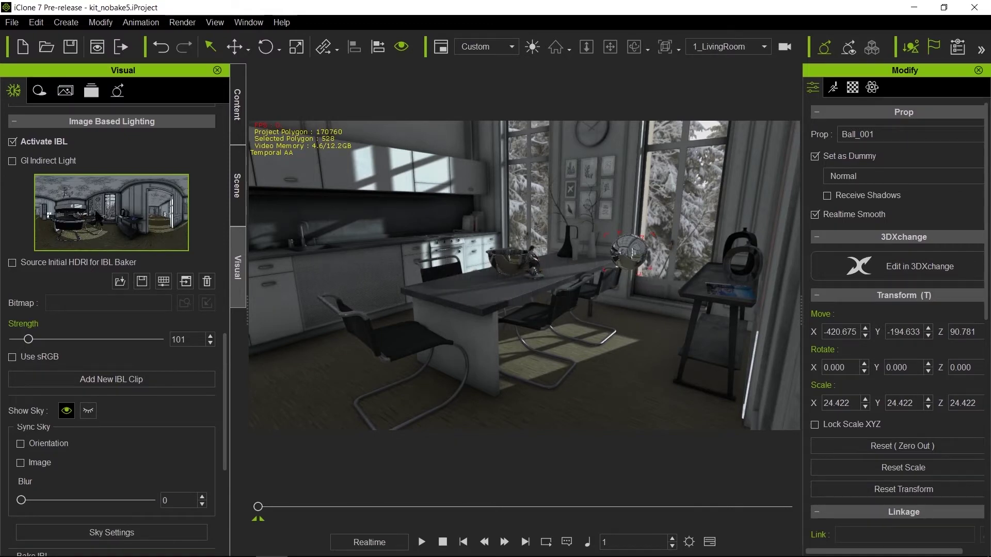
- Load testing2 from the IBL_baked folder as the Image Based Lighting image
click(123, 284)
scroll(434, 310, down, 3)
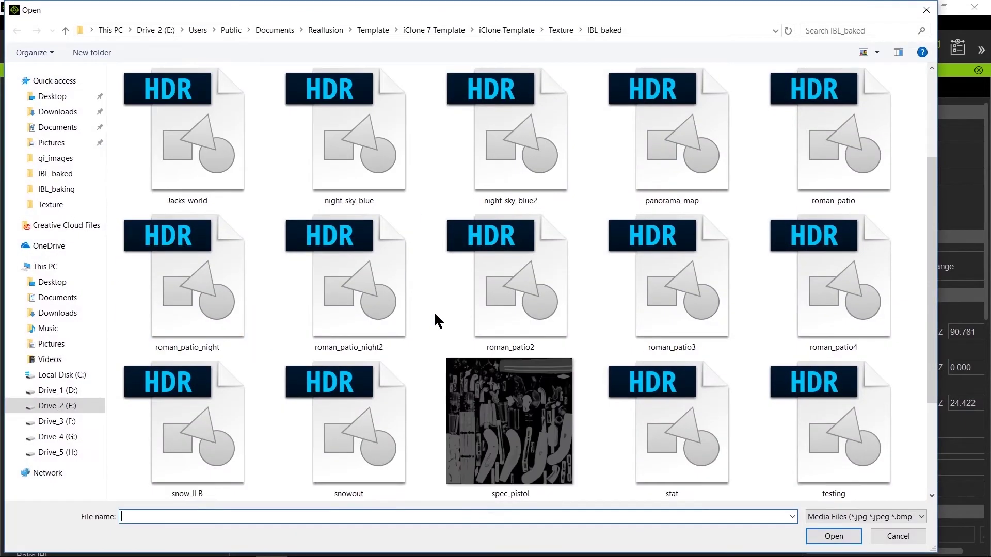
scroll(433, 311, down, 3)
double_click(343, 428)
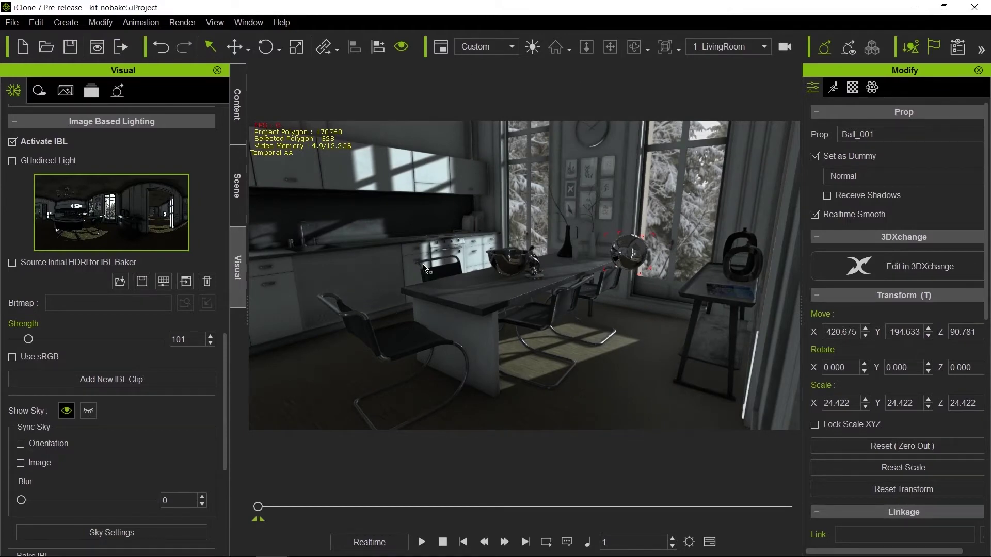
- Flip between testing2.hdr and testing.hdr in Photoshop, ending on testing2.hdr, then minimize it
mouse_move(176, 553)
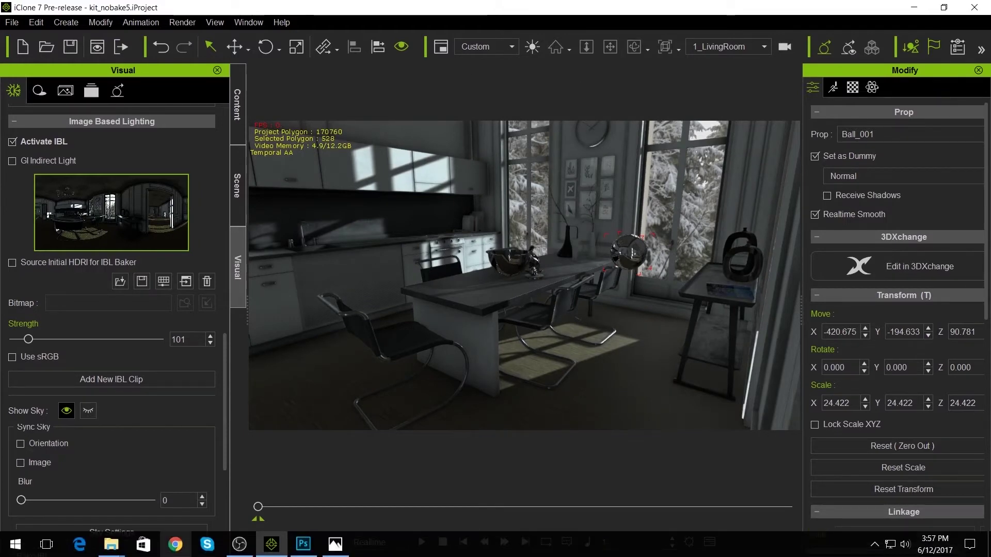
click(304, 545)
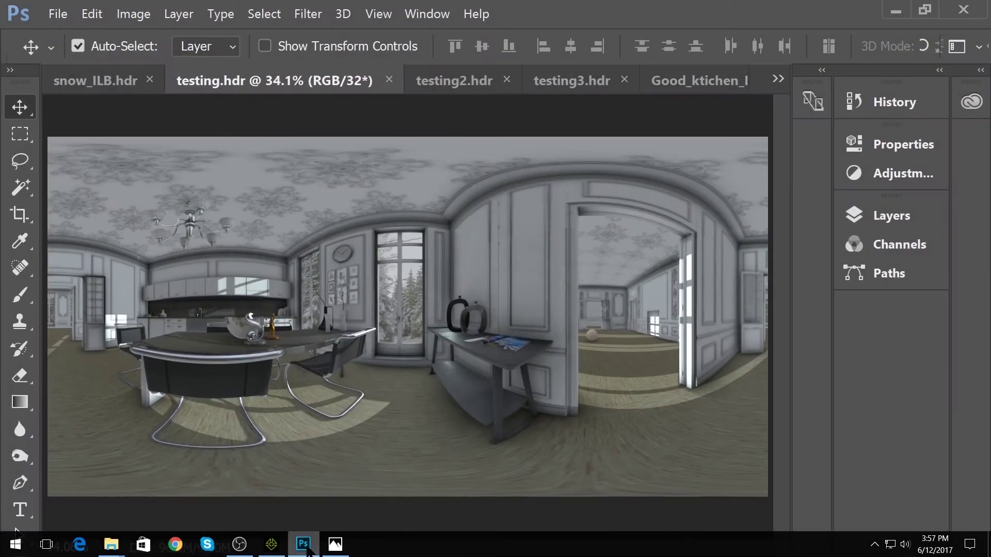
click(459, 83)
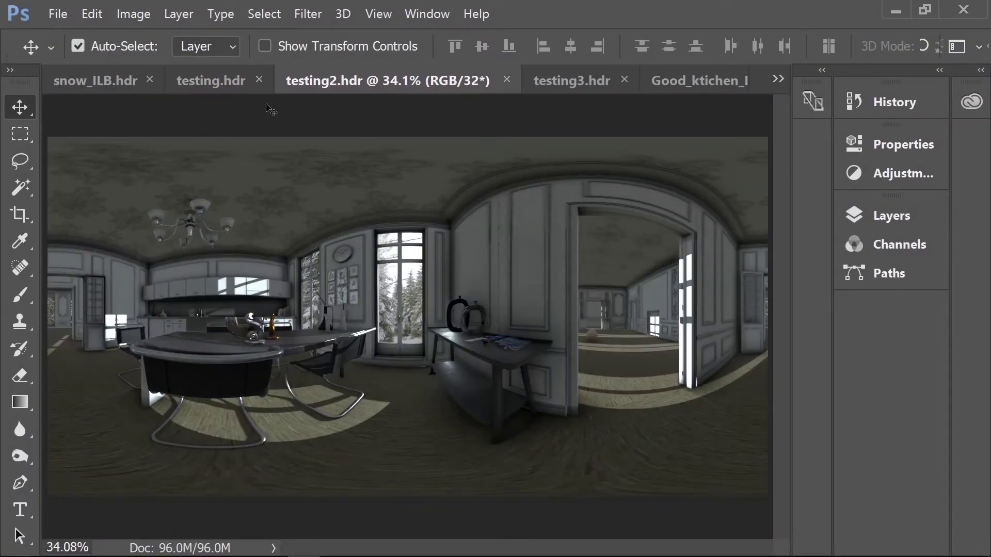
click(213, 82)
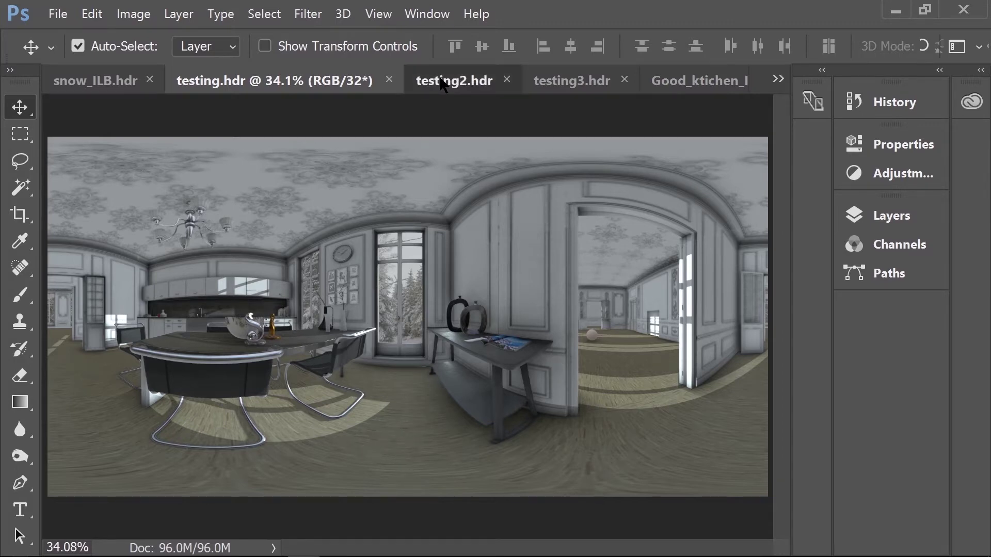
click(445, 81)
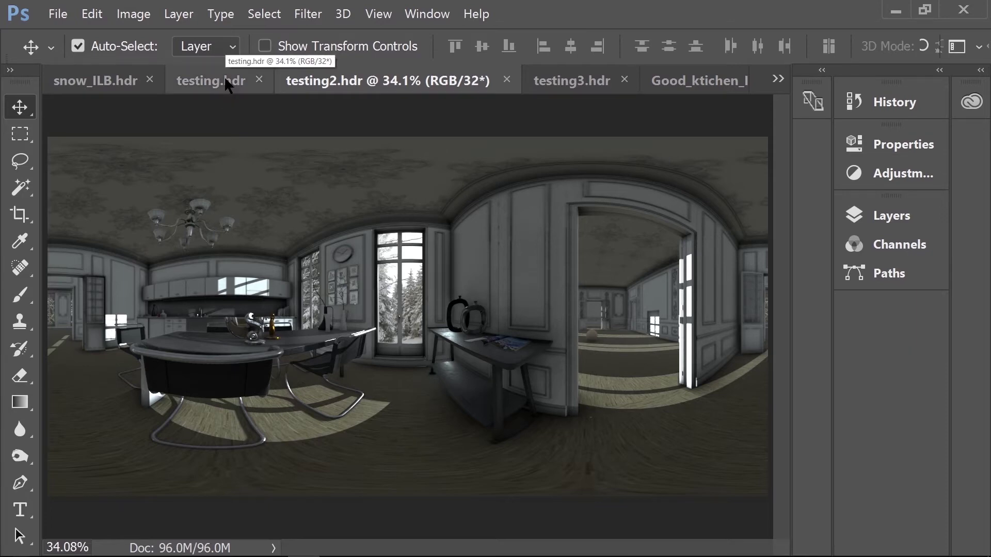
click(900, 11)
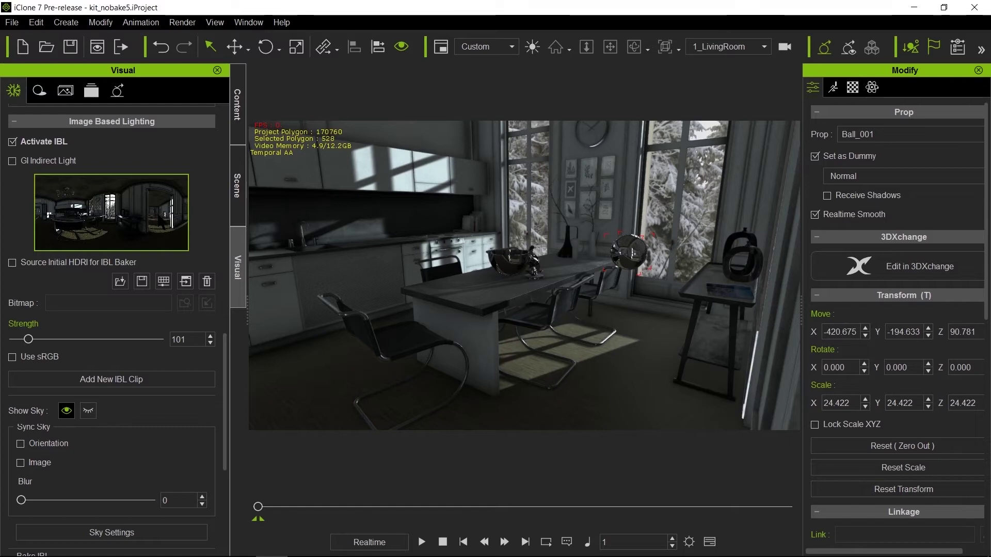
- Replace the kitchen's IBL image with the testing3 panorama, brightening the window light
click(119, 281)
scroll(511, 379, down, 2)
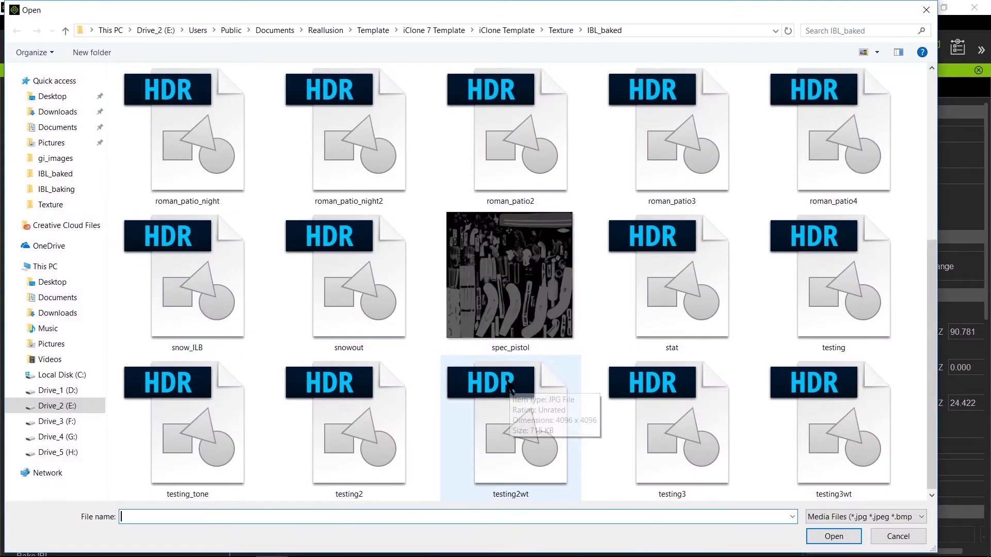
double_click(671, 424)
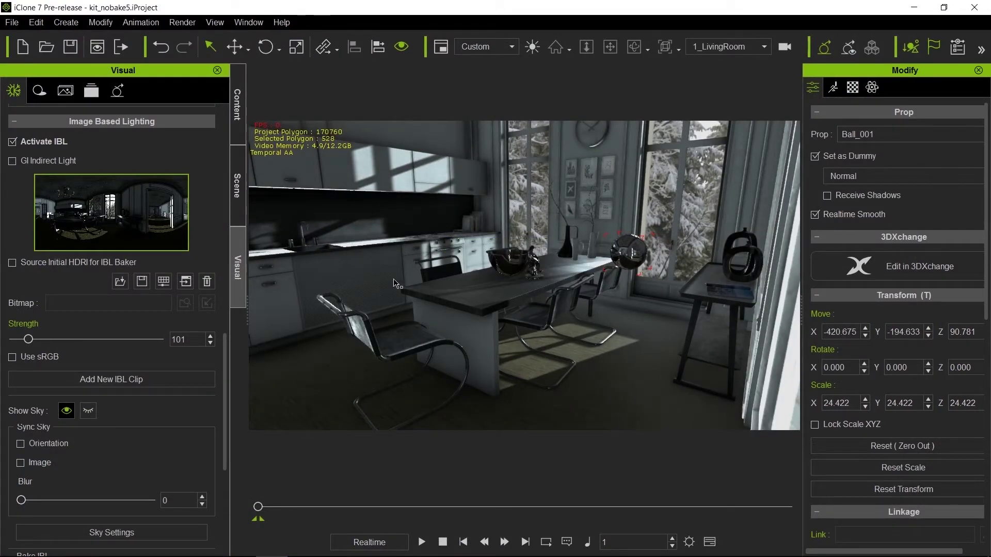
mouse_move(232, 556)
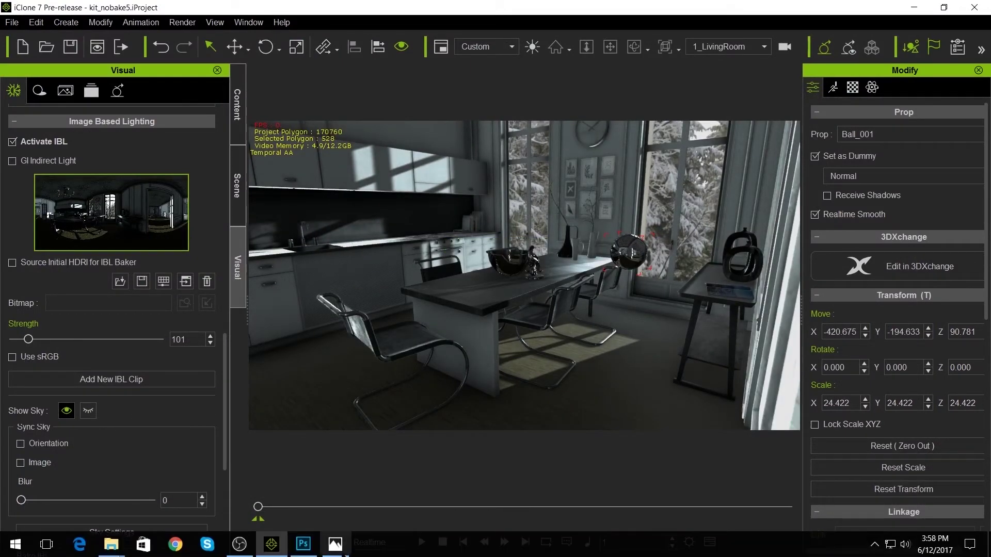
- Compare the testing3, testing2 and testing.hdr panoramas in Photoshop, then return to iClone
click(303, 545)
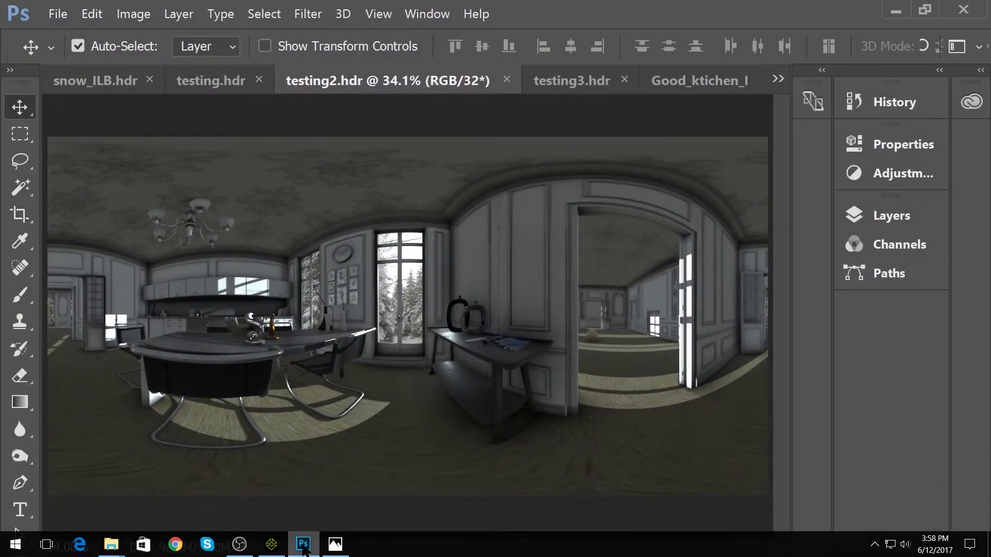
click(560, 85)
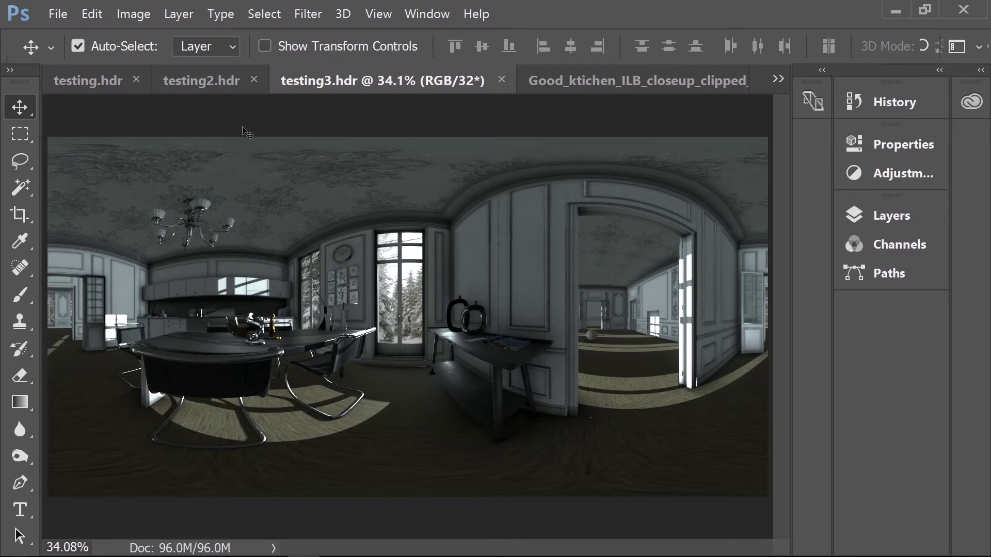
click(203, 82)
click(107, 77)
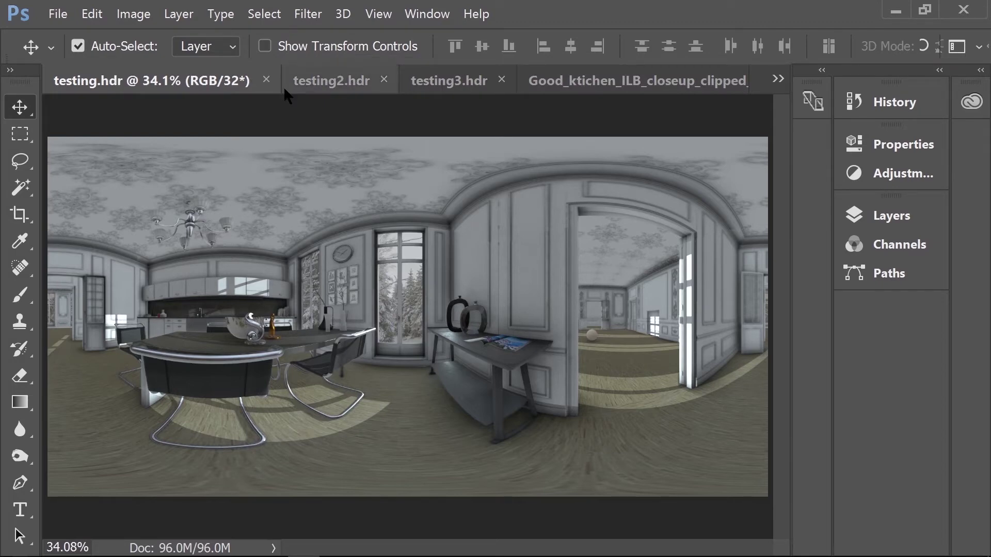
click(896, 11)
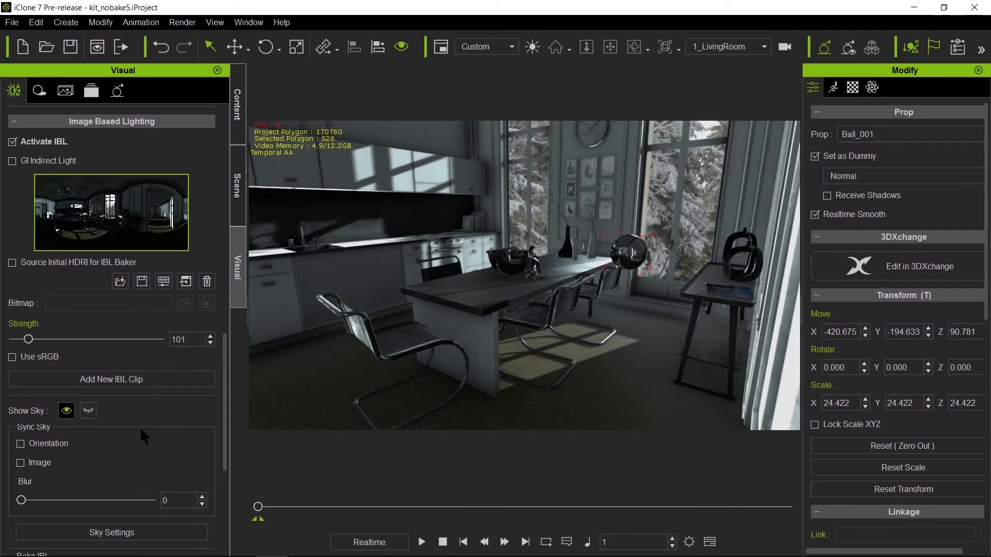
scroll(140, 427, down, 2)
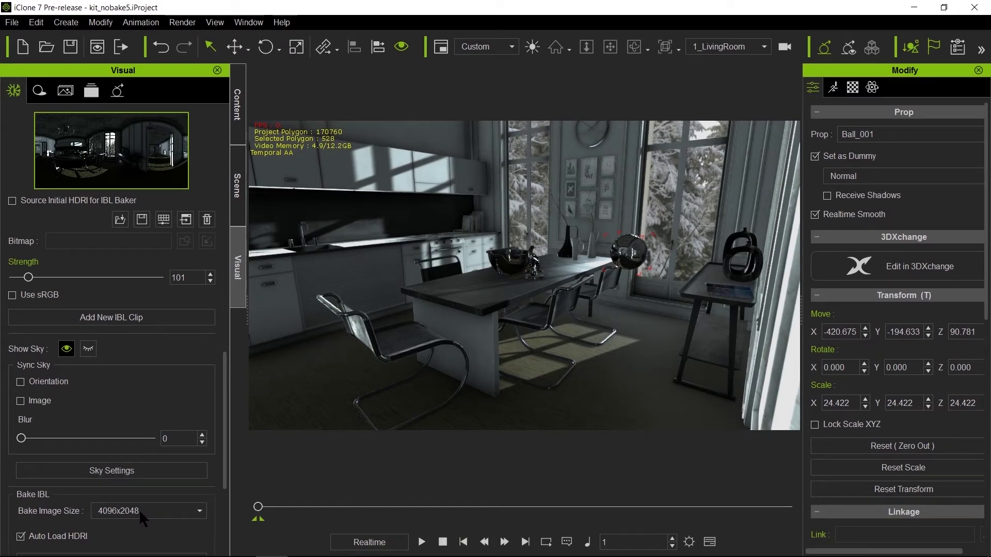
key(F12)
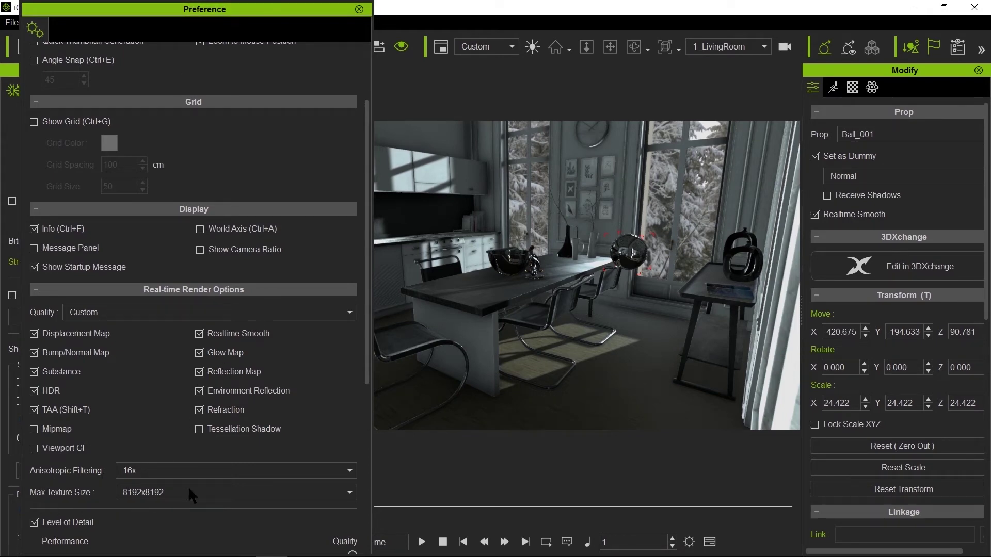
drag(194, 4, 579, 0)
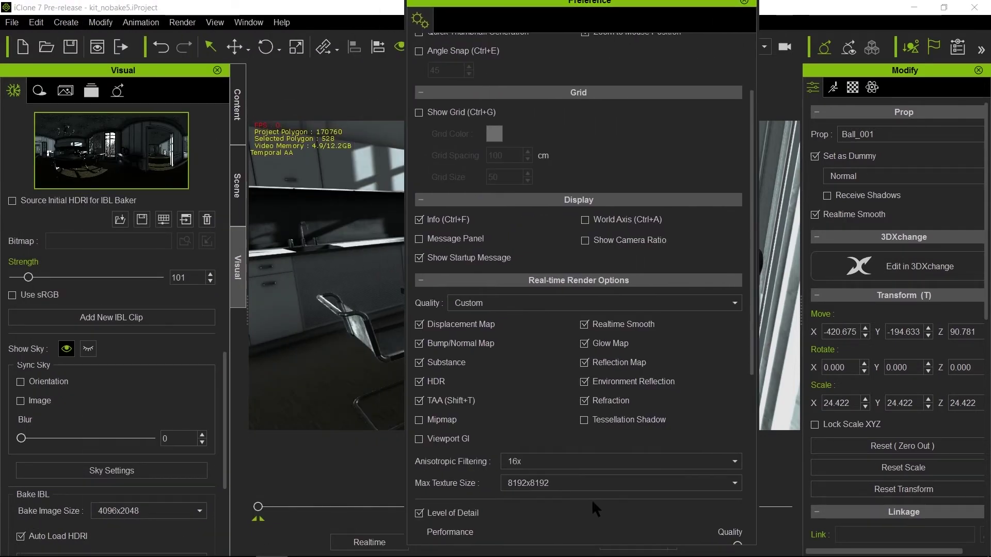
click(608, 480)
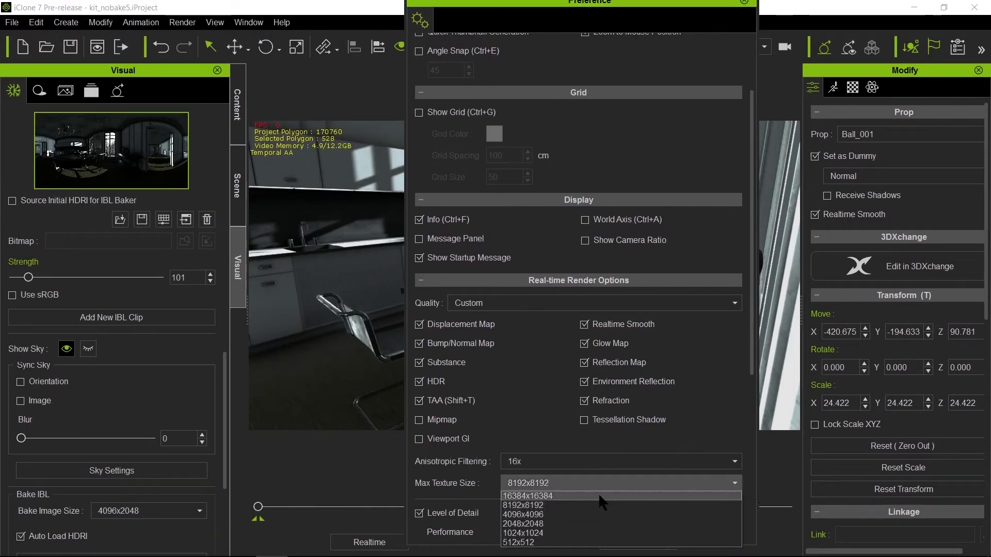
click(718, 335)
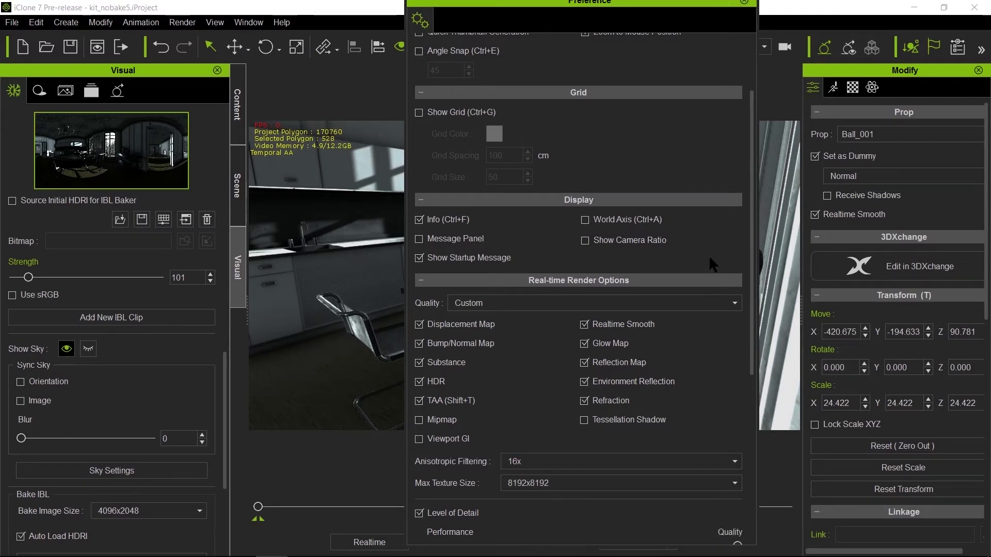
click(744, 2)
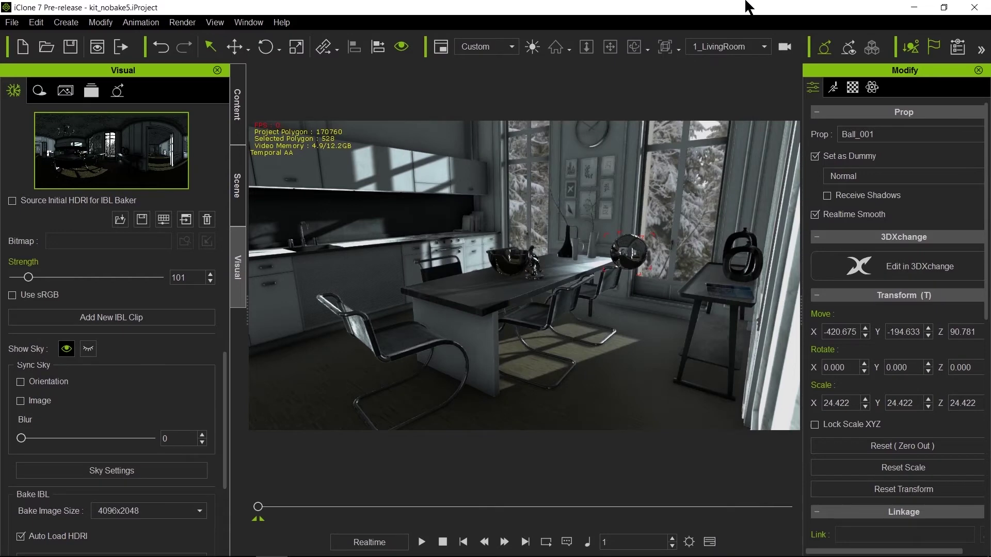
click(140, 510)
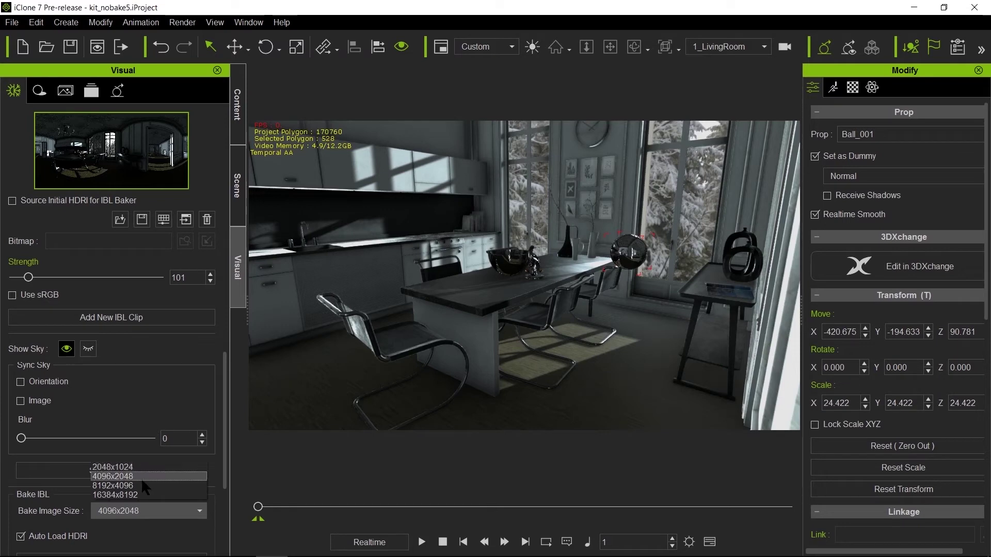
click(192, 382)
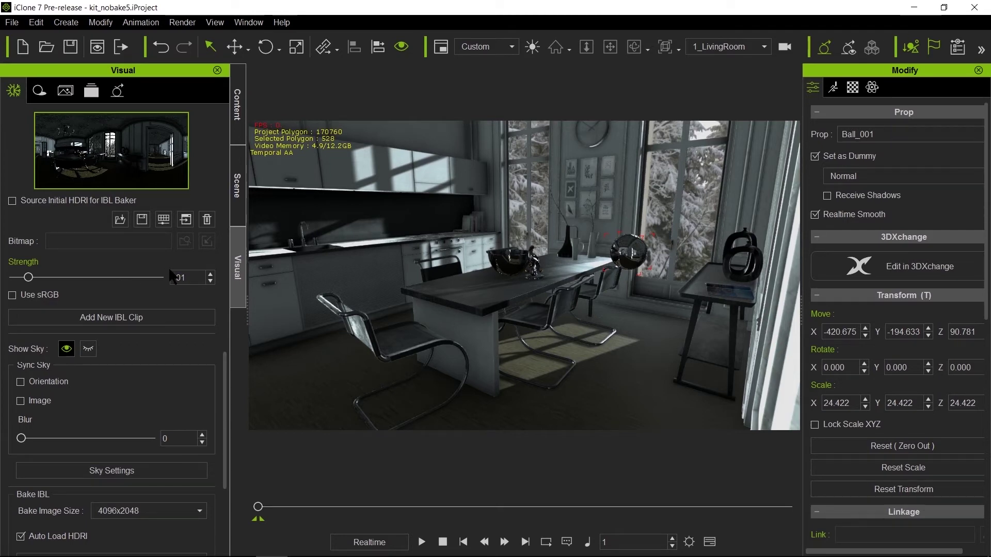
scroll(189, 408, up, 3)
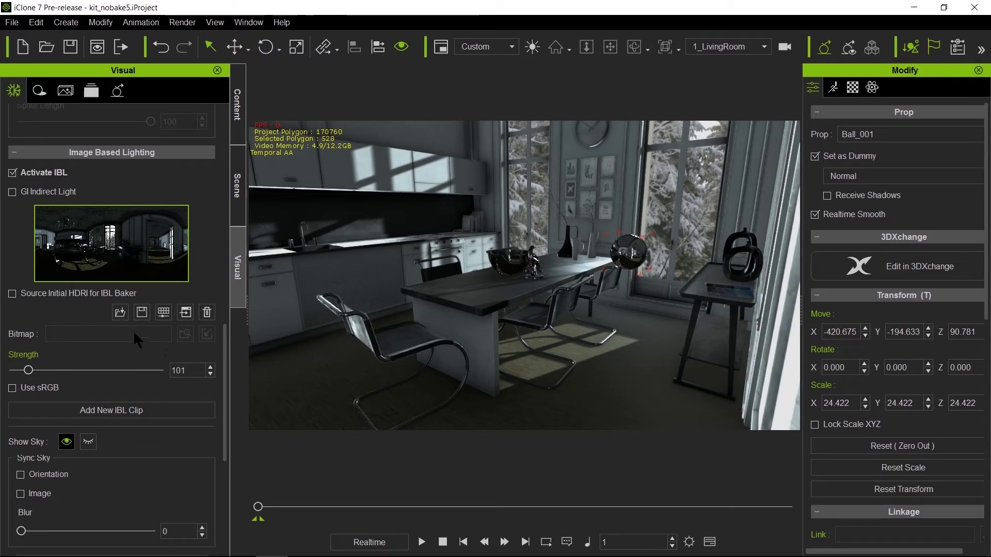
- Load testing2 from the IBL_baked folder as the kitchen's IBL image
click(120, 313)
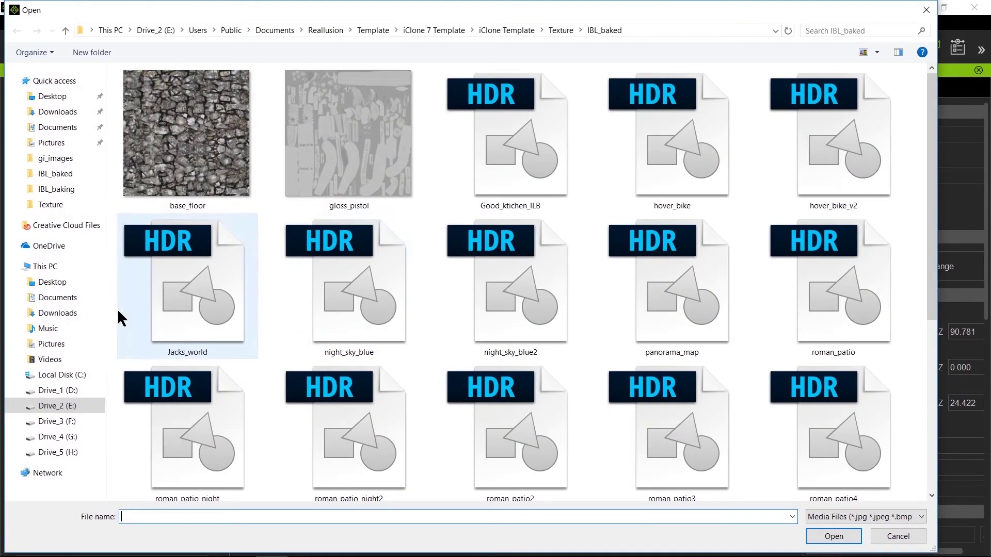
scroll(374, 322, down, 3)
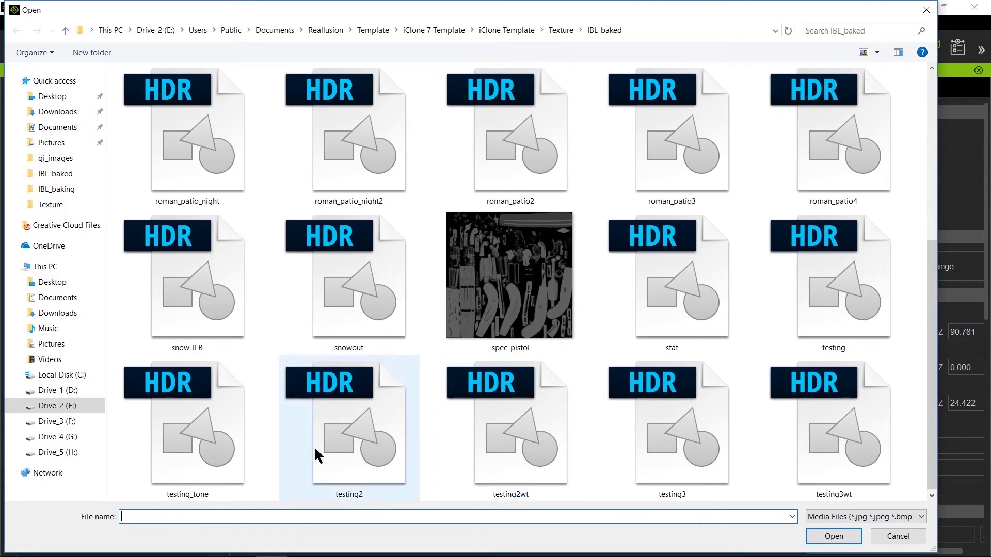
double_click(333, 444)
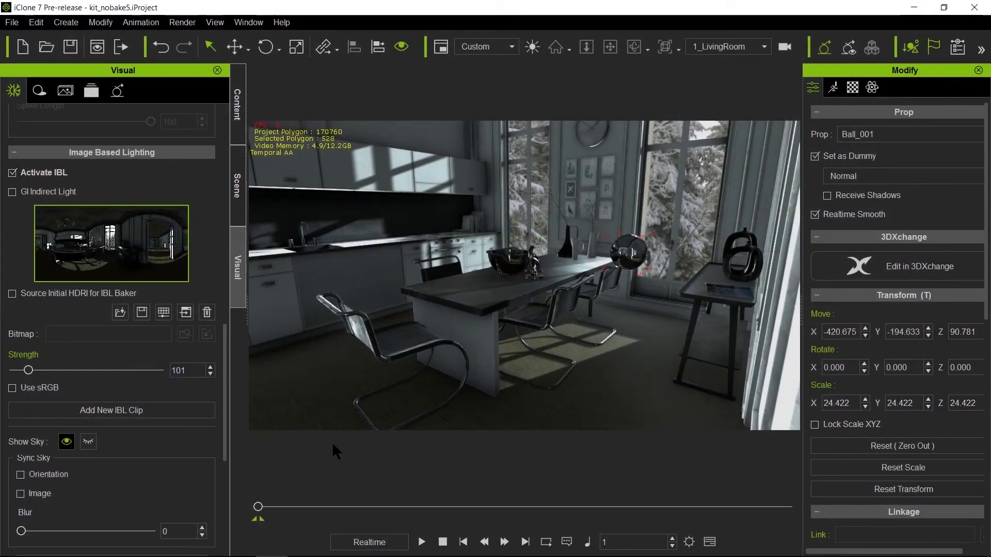
click(739, 49)
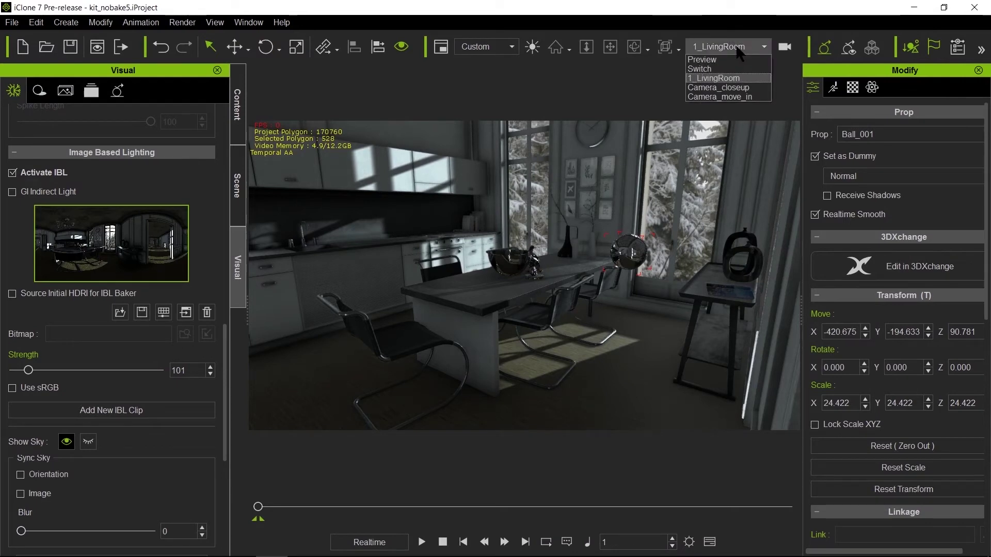
- Switch to Camera_closeup, select the bowl, then go back to the living room camera
click(740, 88)
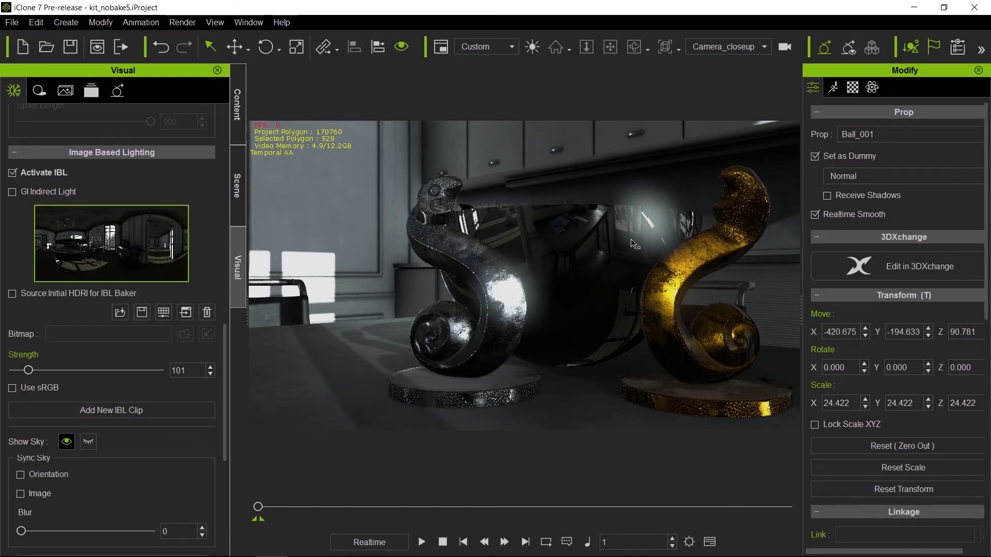
click(594, 230)
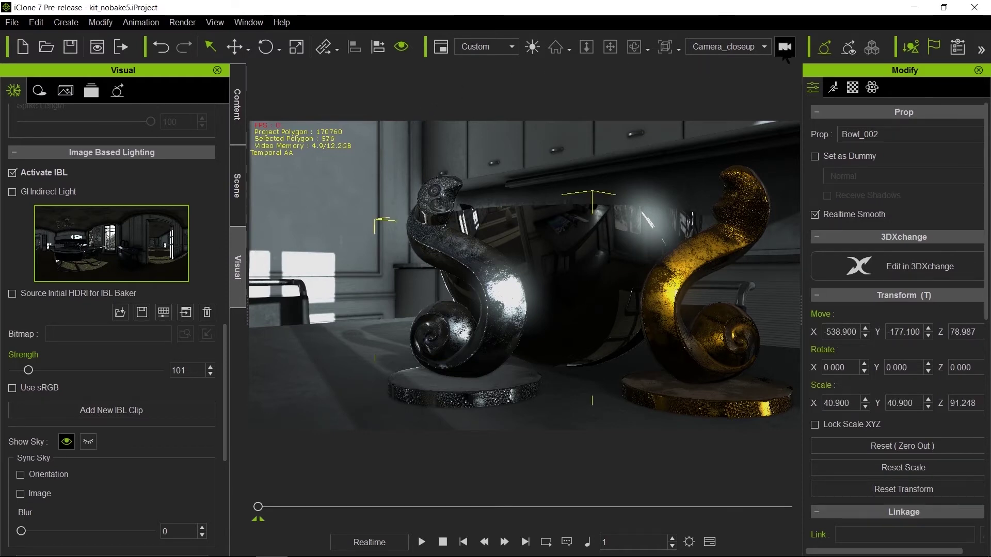
click(765, 45)
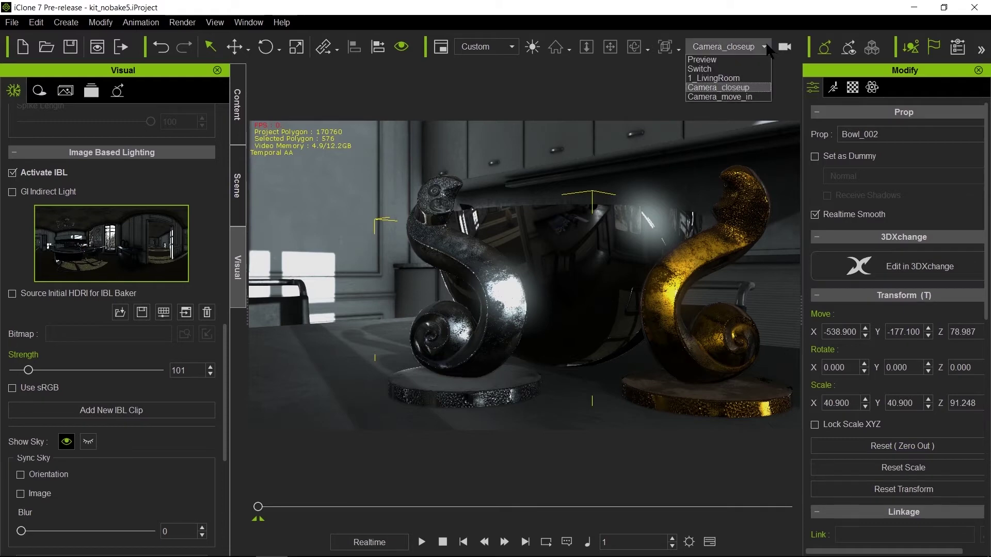
click(744, 78)
click(629, 253)
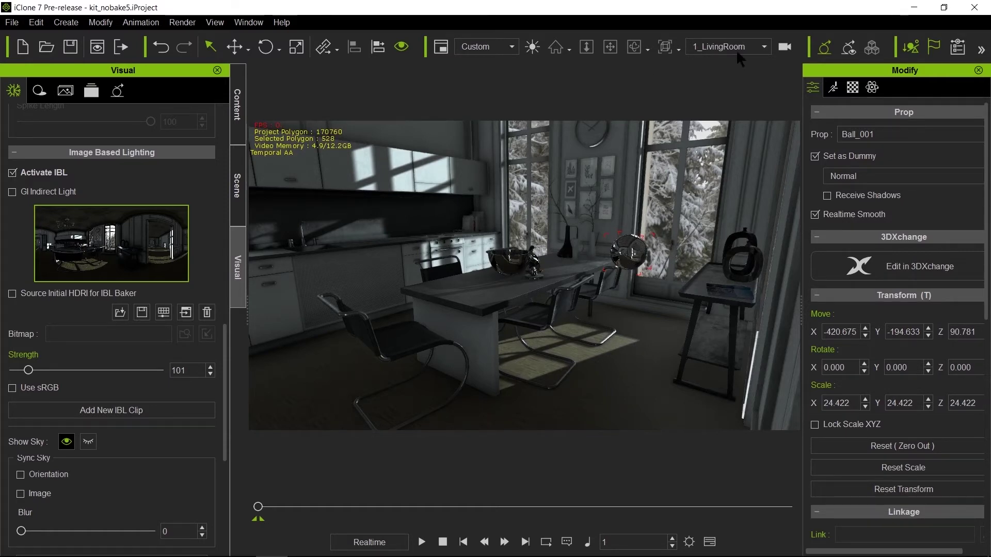
- Return to Camera_closeup, select the bowl, and enable Source Initial HDRI for IBL Baker
click(764, 46)
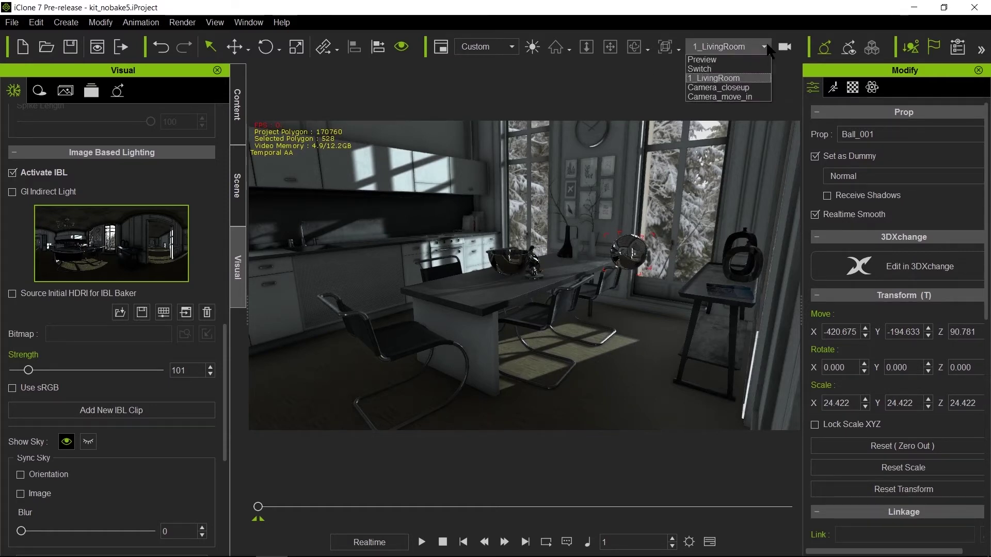
click(724, 91)
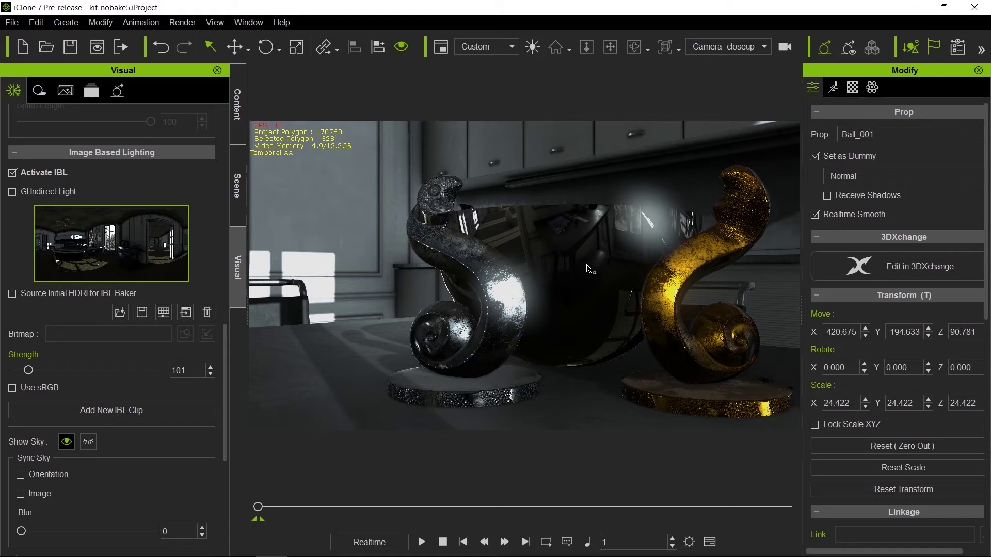
click(589, 269)
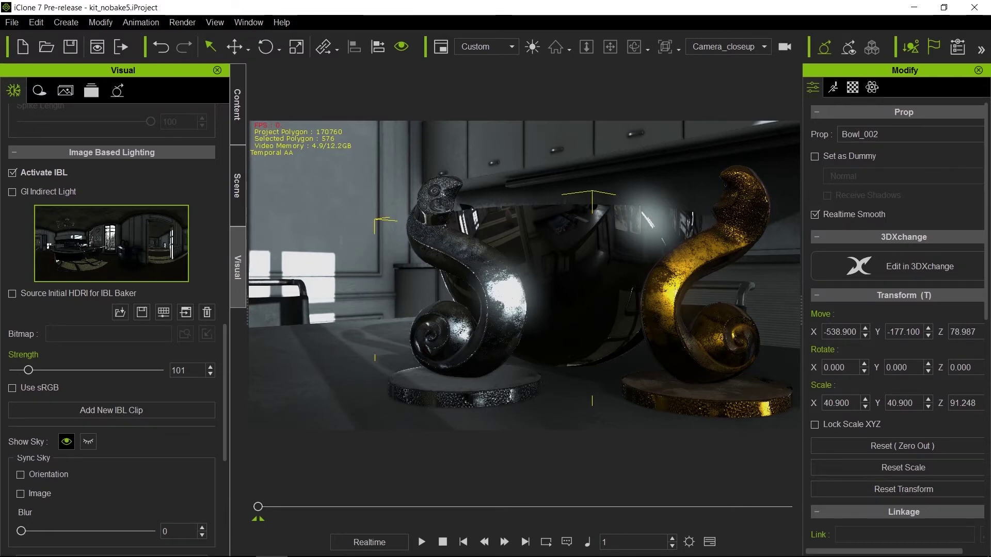
click(12, 293)
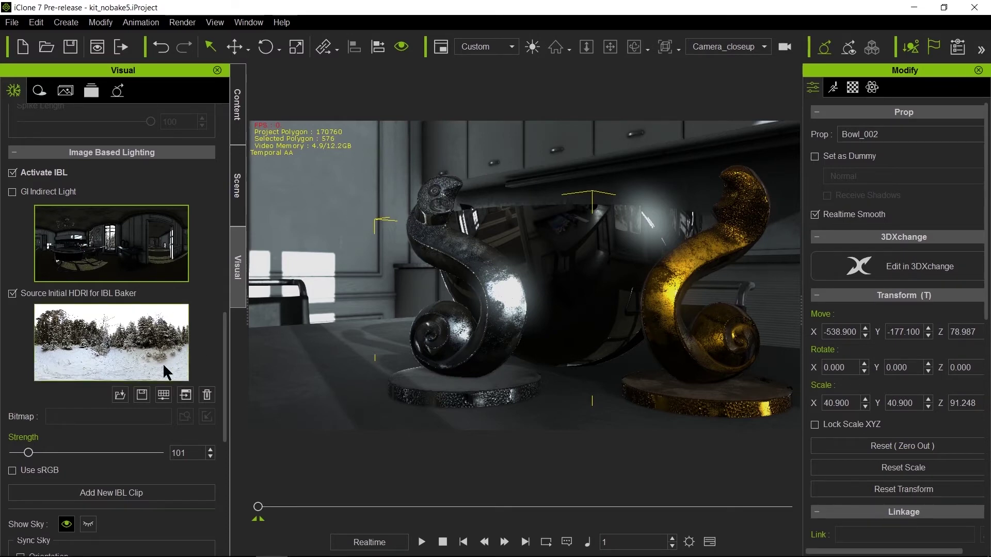
- Load Good_ktichen_ILB from Texture as IBL, then replace it with Good_ktichen_ILB_closeup
click(120, 395)
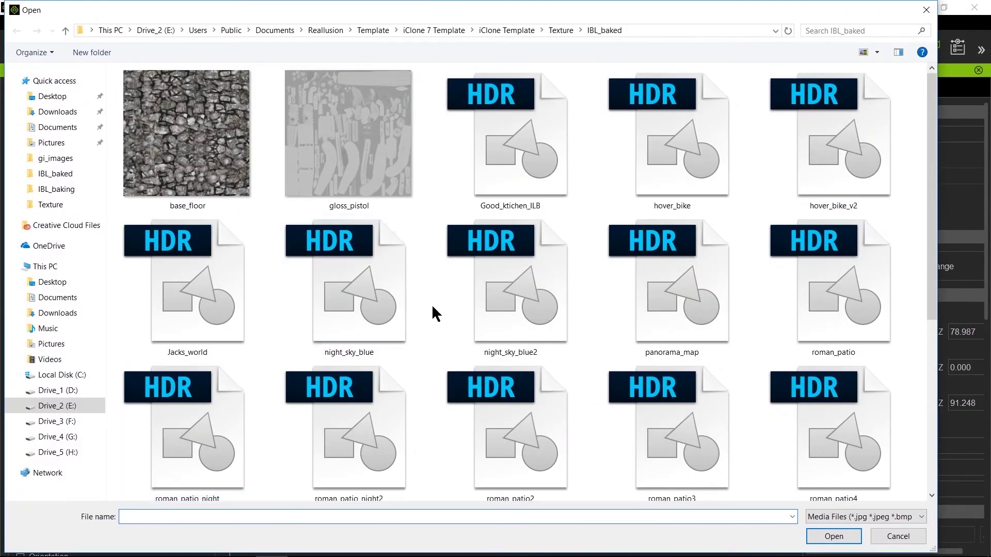
click(561, 30)
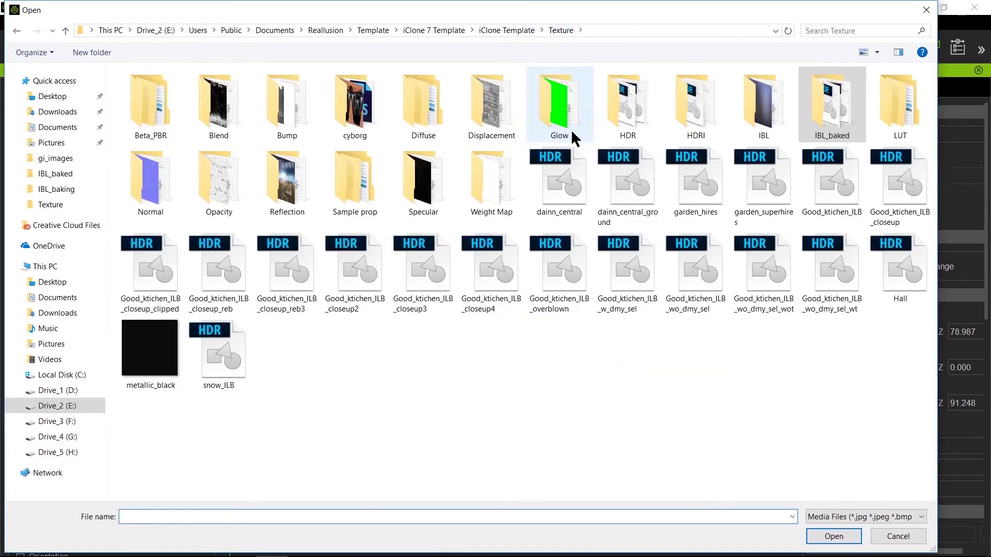
double_click(842, 186)
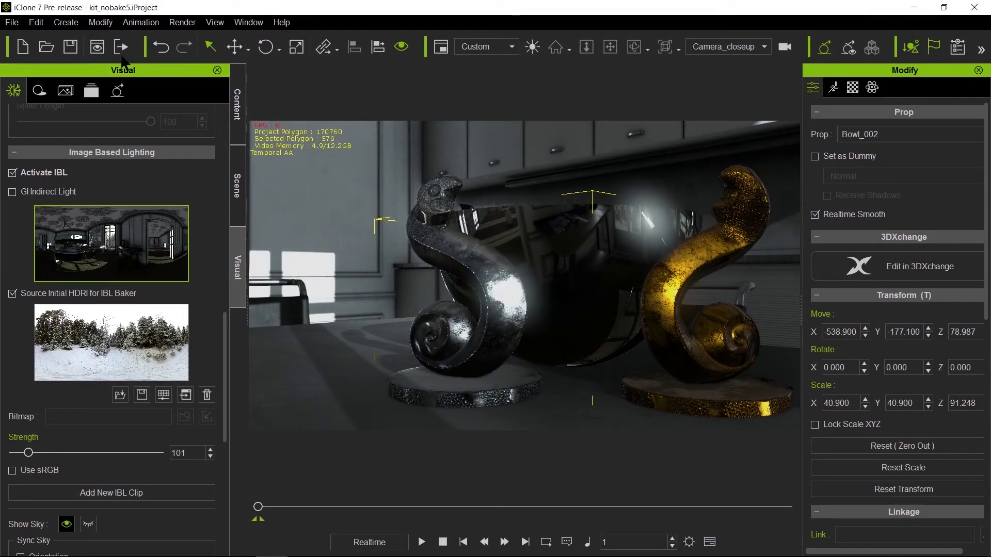
click(120, 395)
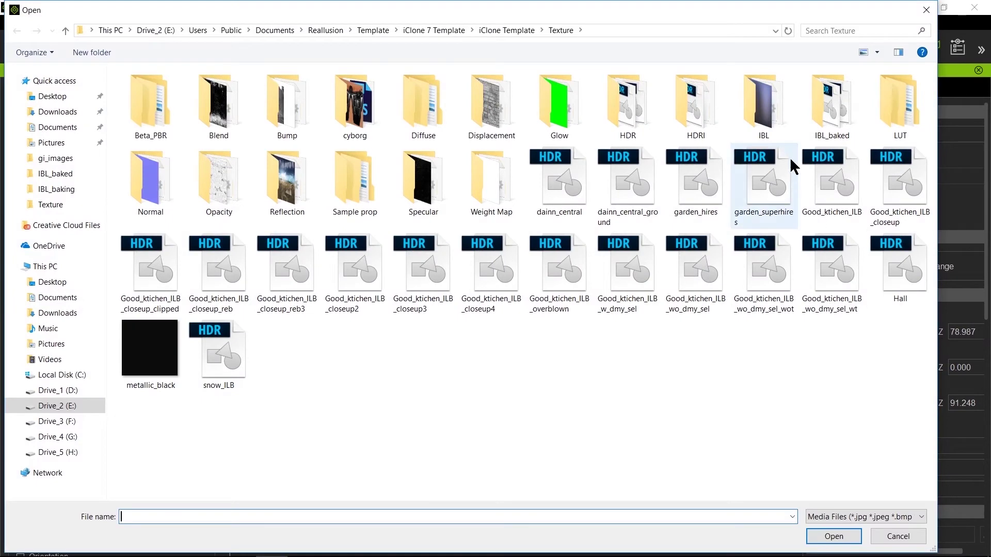
double_click(911, 189)
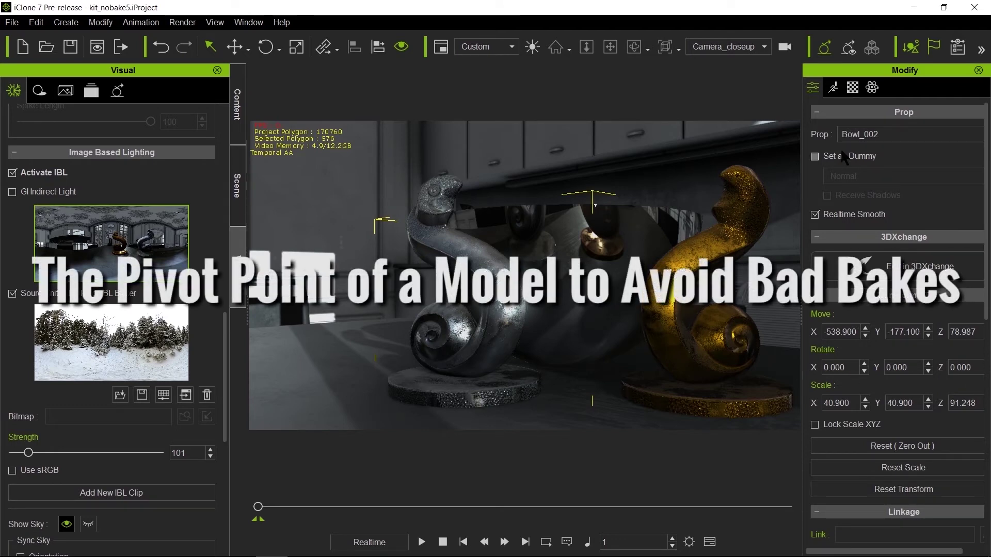
- Show Bowl_002's Pivot settings (Middle) in the Modify panel and its Move gizmo
scroll(884, 341, down, 1)
scroll(884, 340, down, 10)
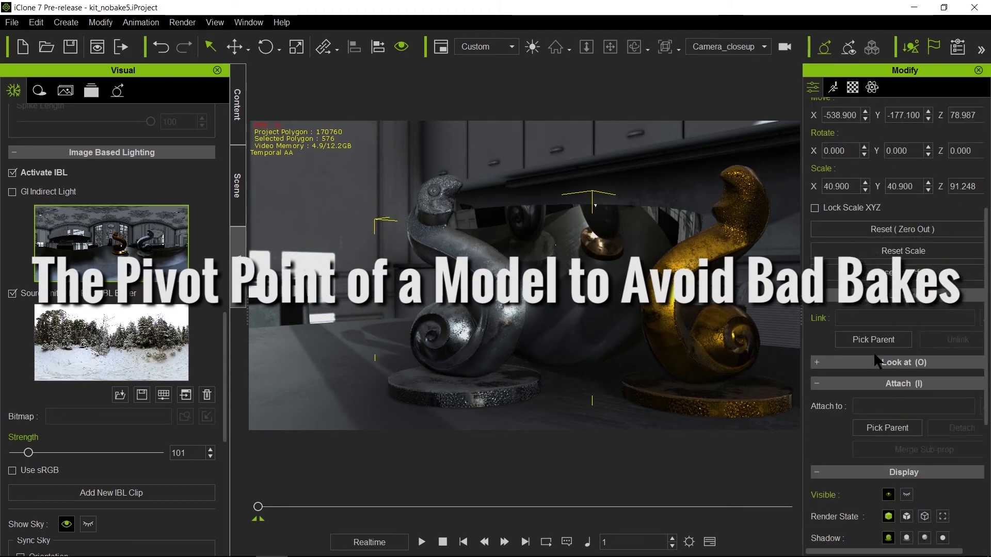
scroll(874, 354, down, 1)
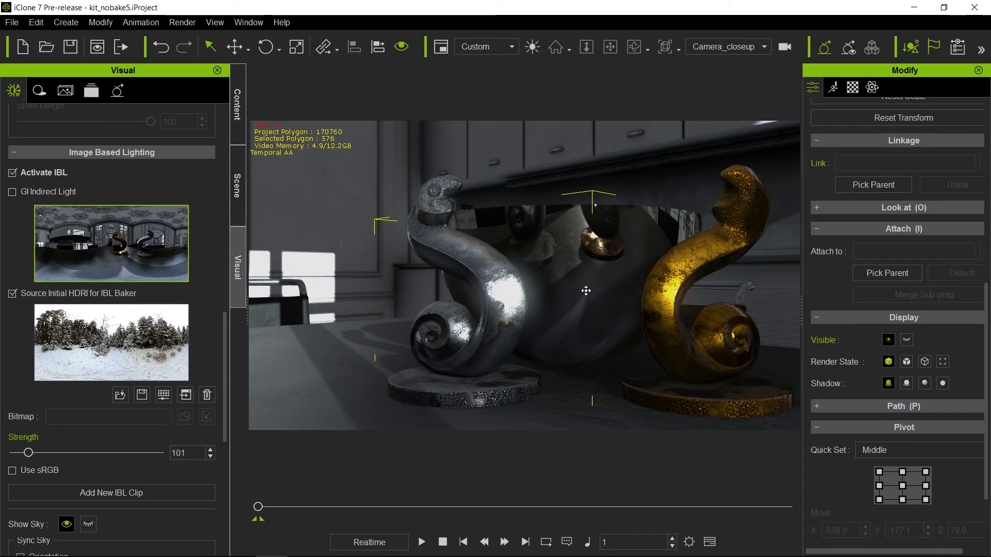
key(w)
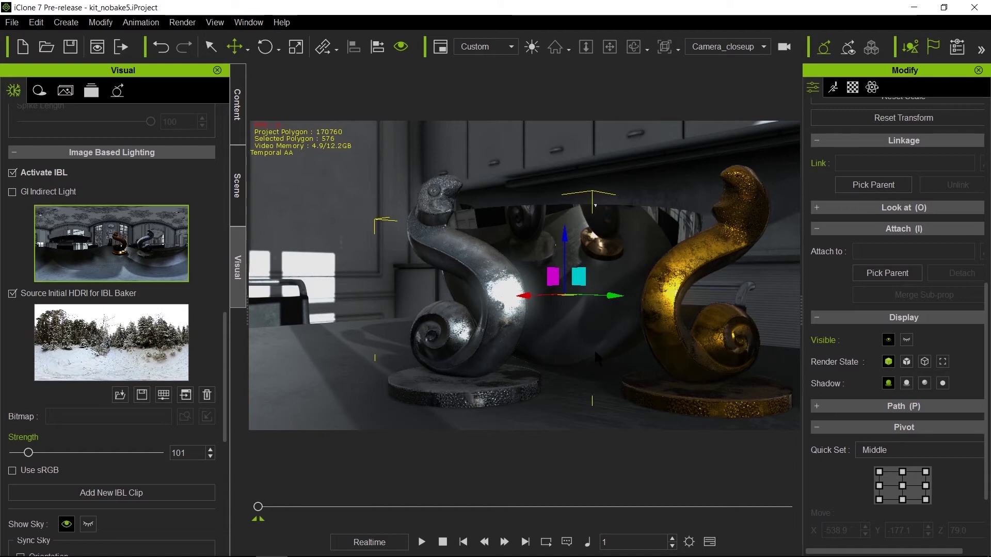
mouse_move(311, 554)
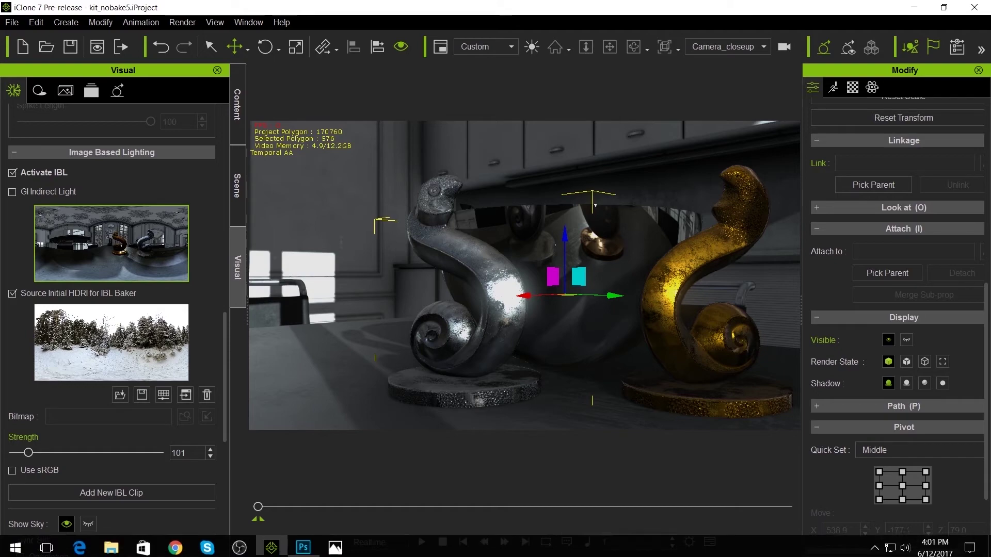
- Reveal the hidden close-up render layer in the clipped Photoshop document, then switch to pivot2.psd
click(309, 548)
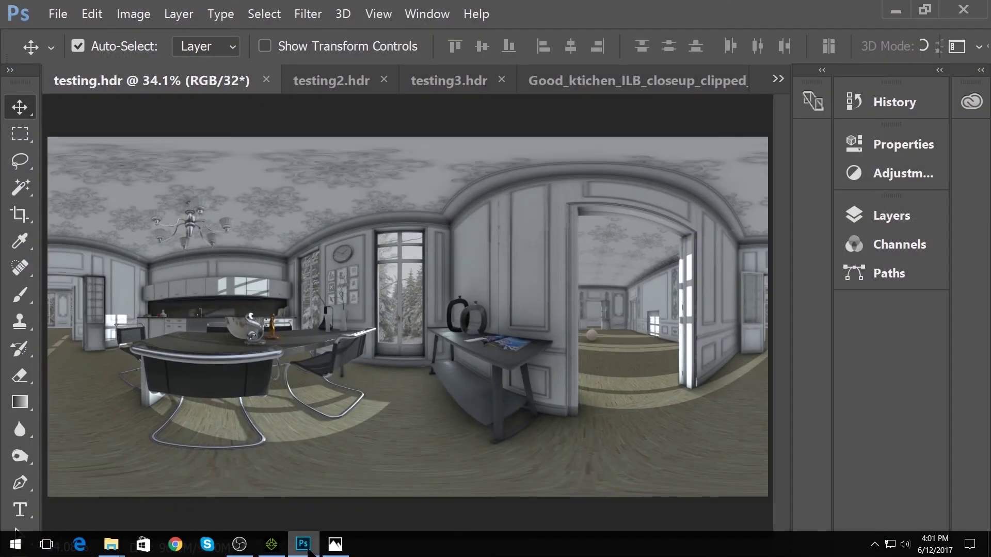
click(550, 86)
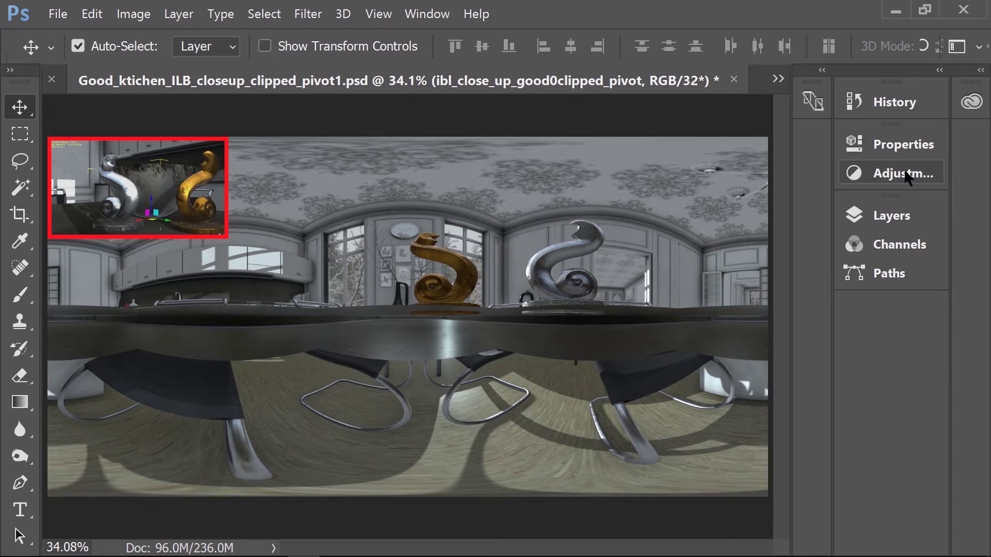
click(892, 216)
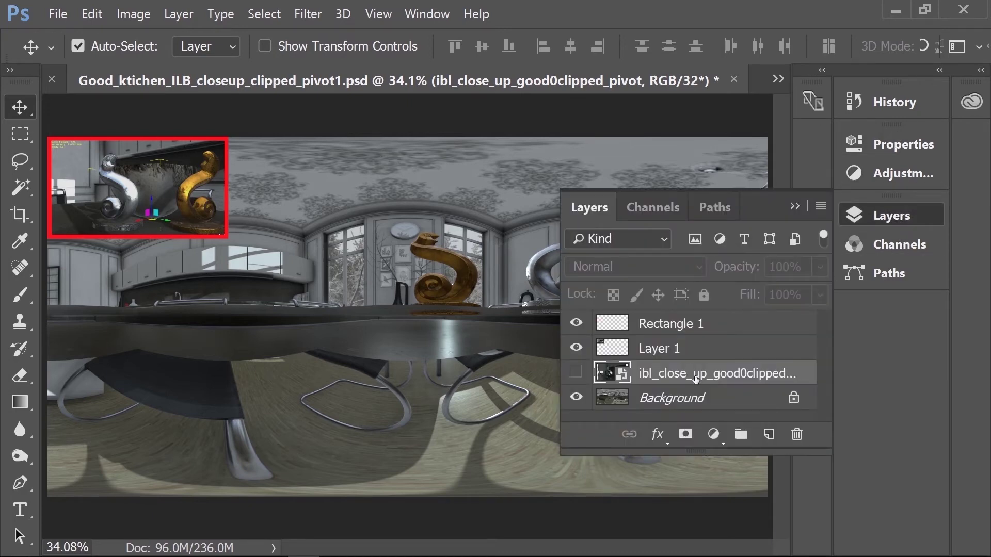
click(576, 377)
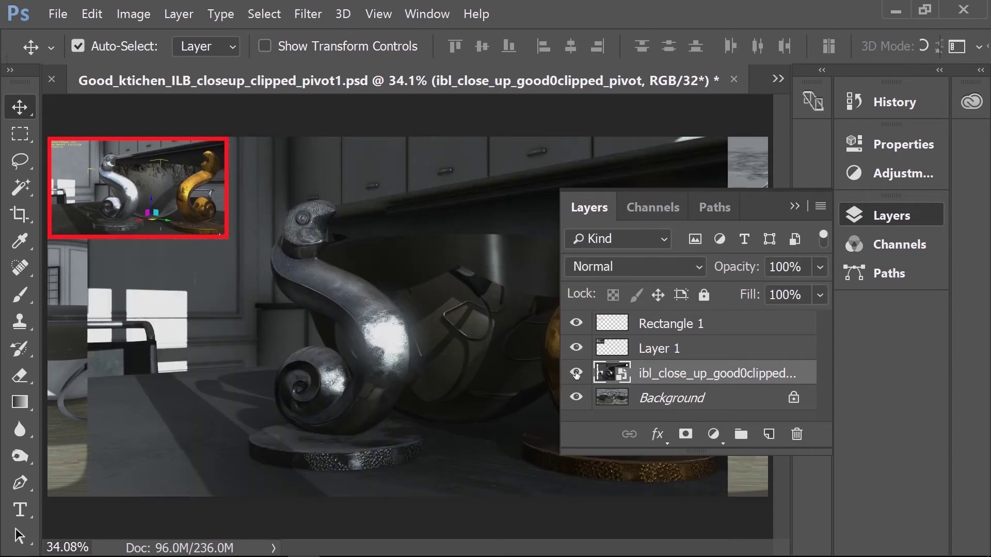
click(868, 215)
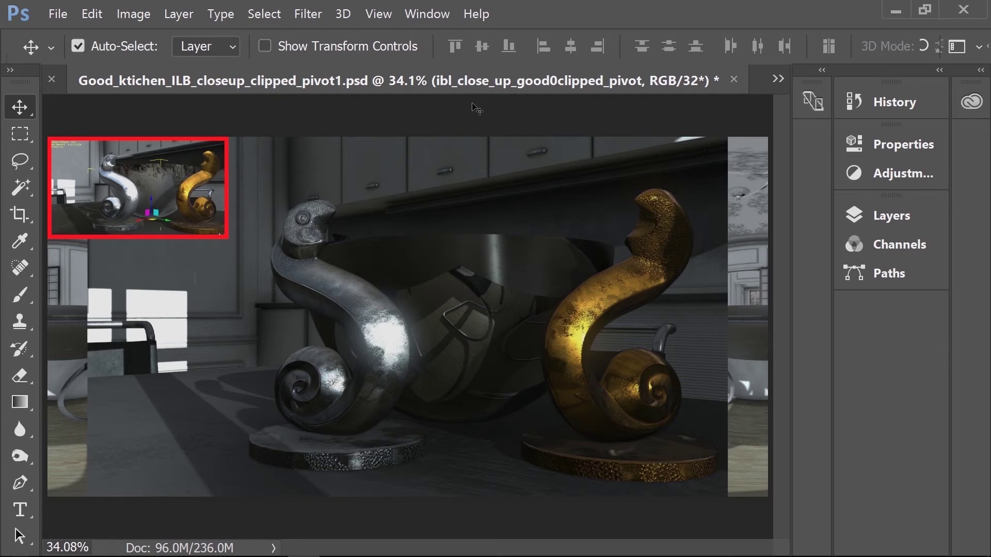
click(778, 80)
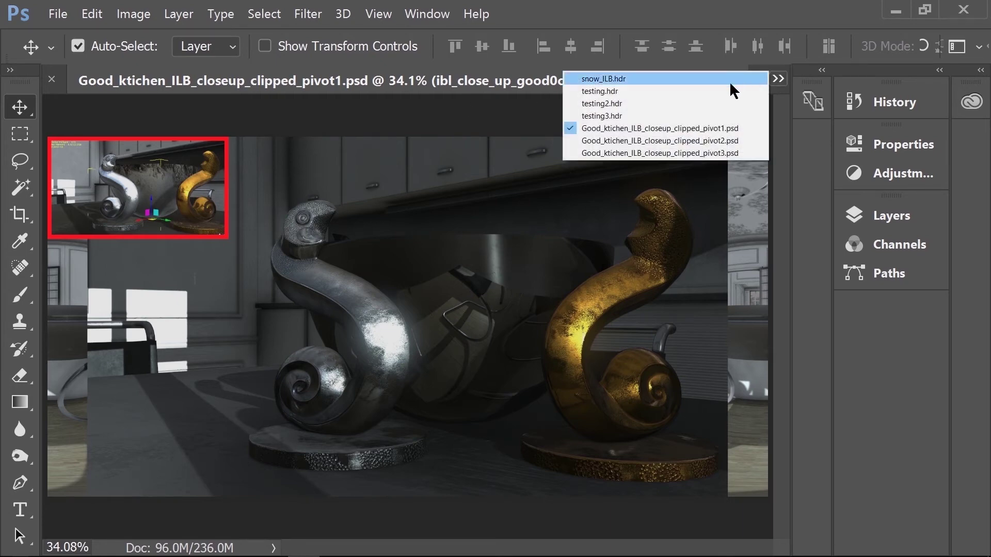
click(711, 139)
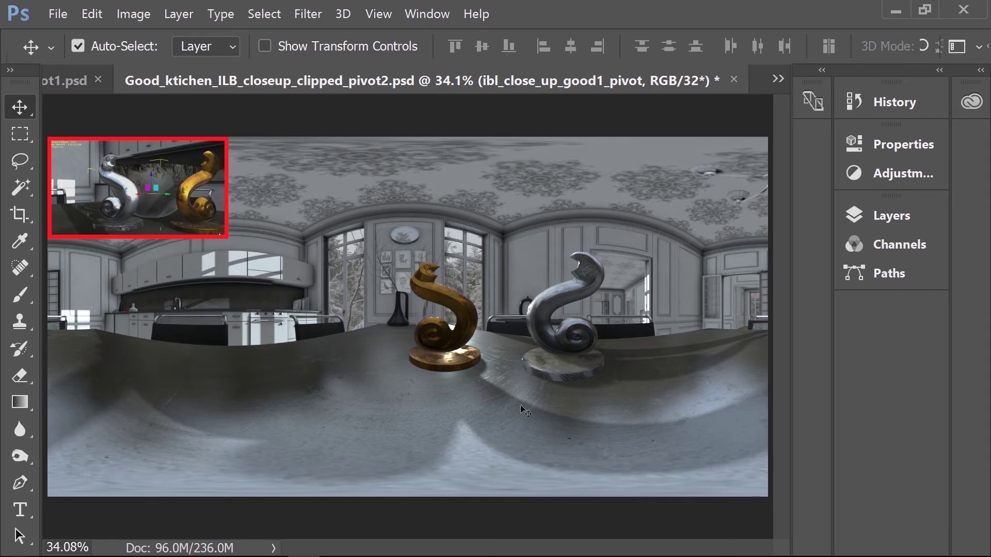
- Turn on the ibl_close_up_good1_pivot layer in pivot2.psd, then open pivot3.psd
click(886, 216)
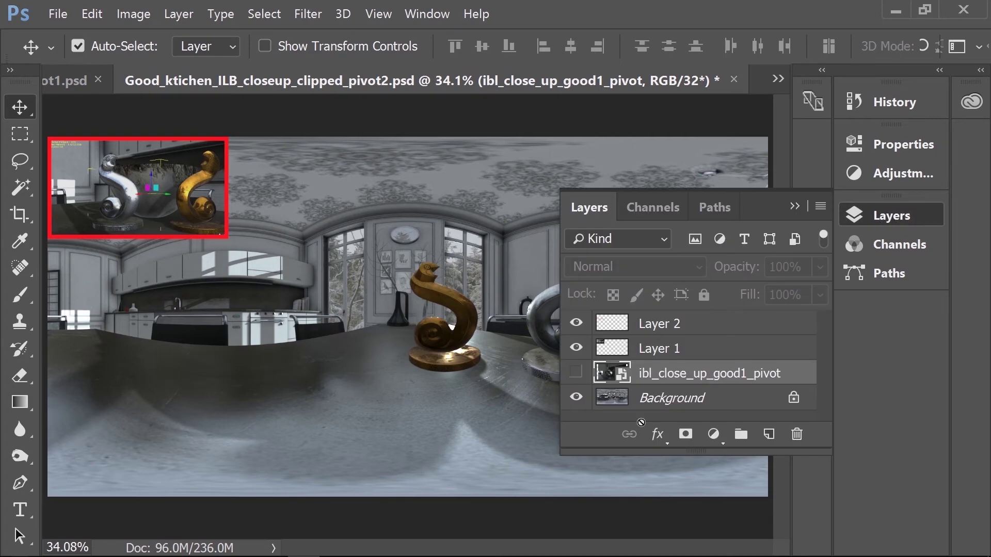
click(576, 374)
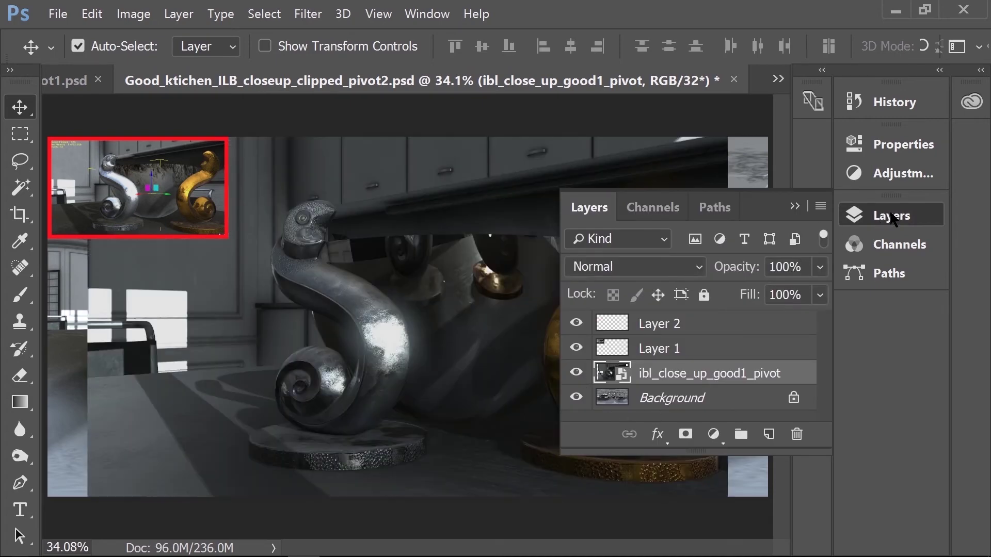
click(886, 217)
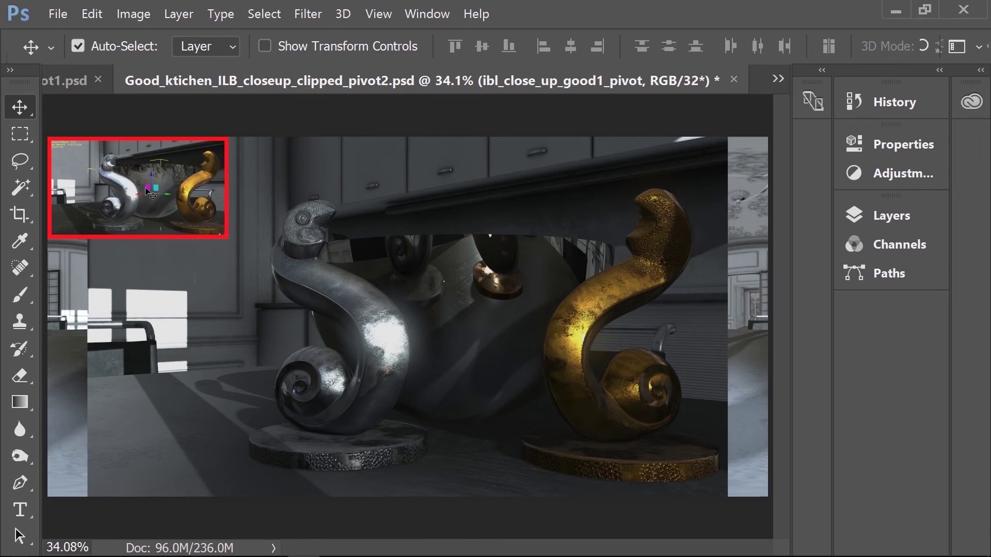
click(771, 79)
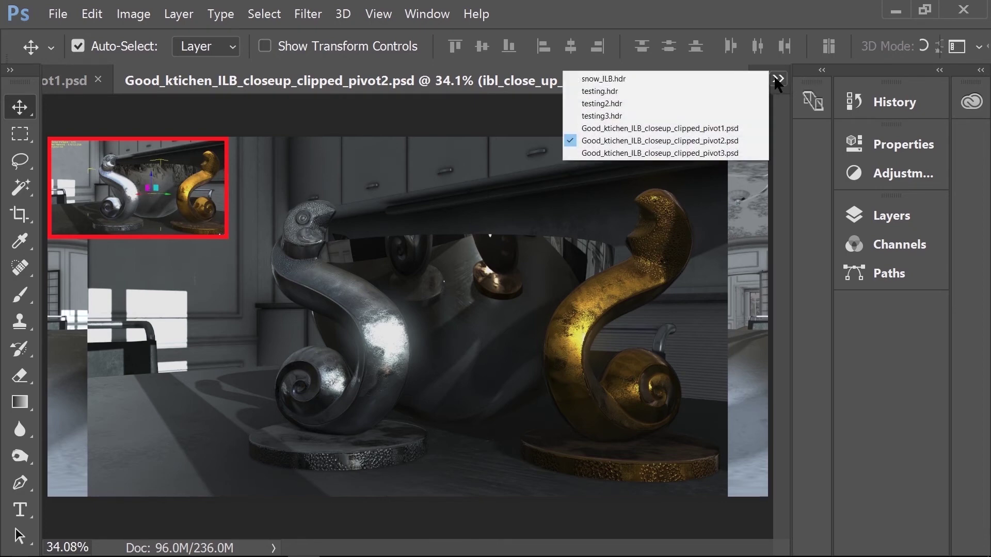
click(733, 153)
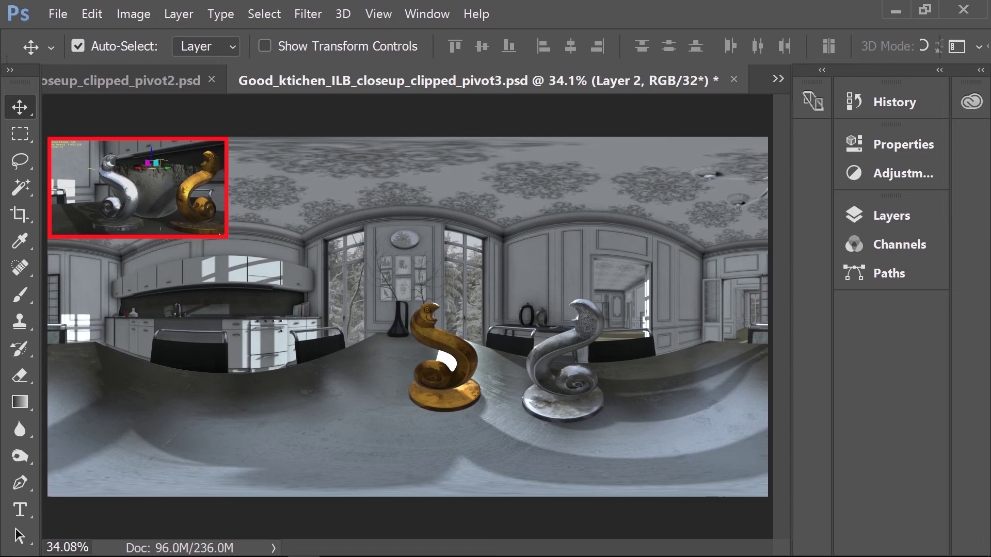
- Show the ibl_close_up_good2_pivot render layer in pivot3.psd
click(891, 216)
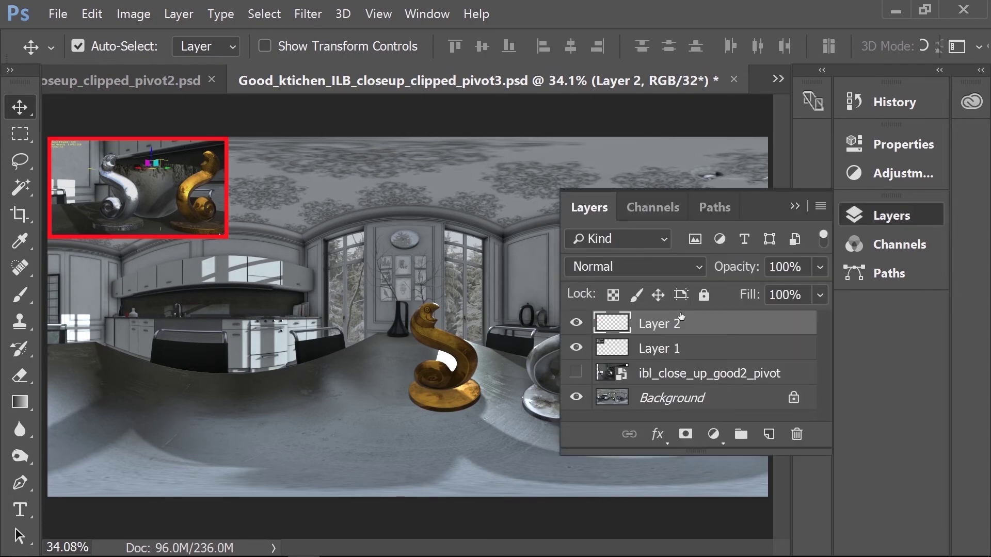
click(578, 375)
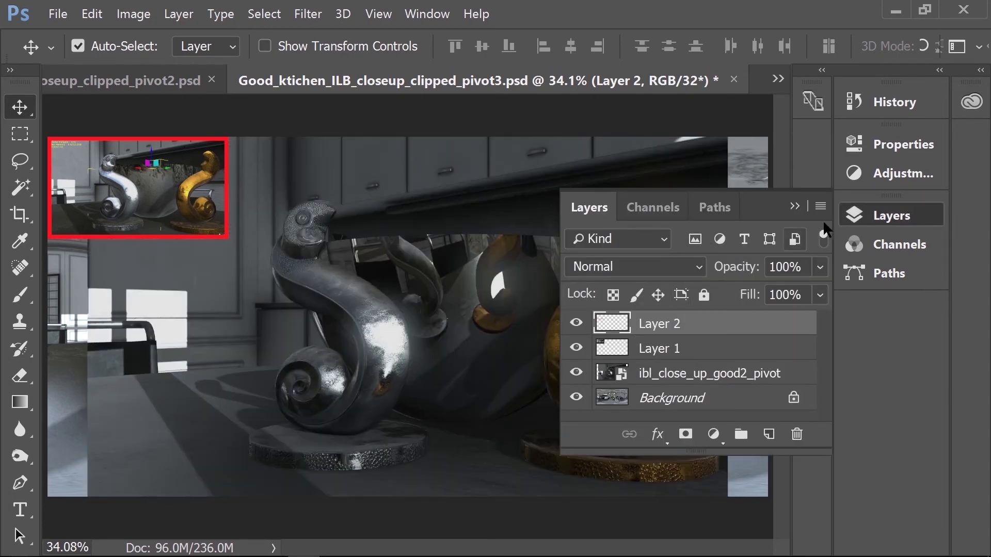
click(897, 216)
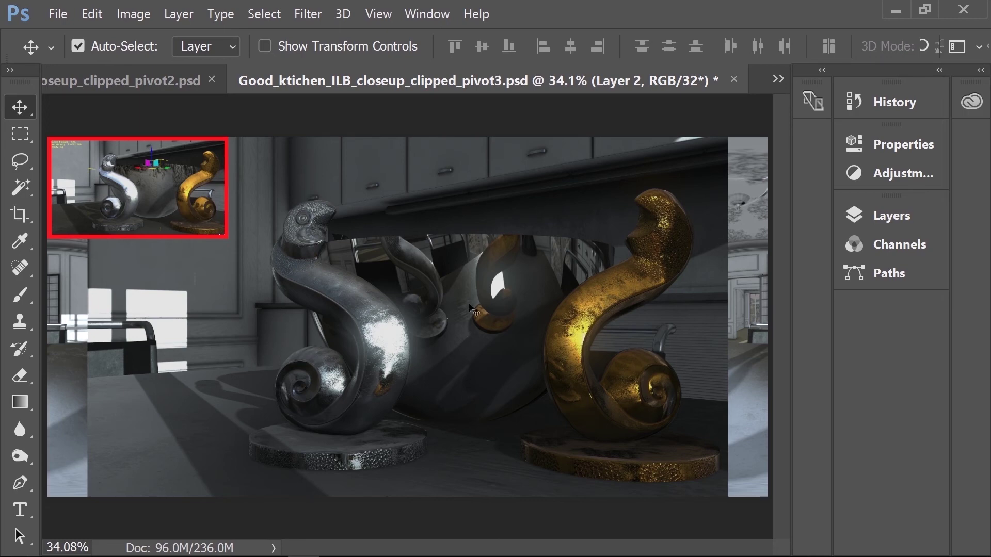
- Hide ibl_close_up_good2_pivot again and leave Photoshop for the 1ibl_kitchen_bake1.jpg photo viewer
click(892, 216)
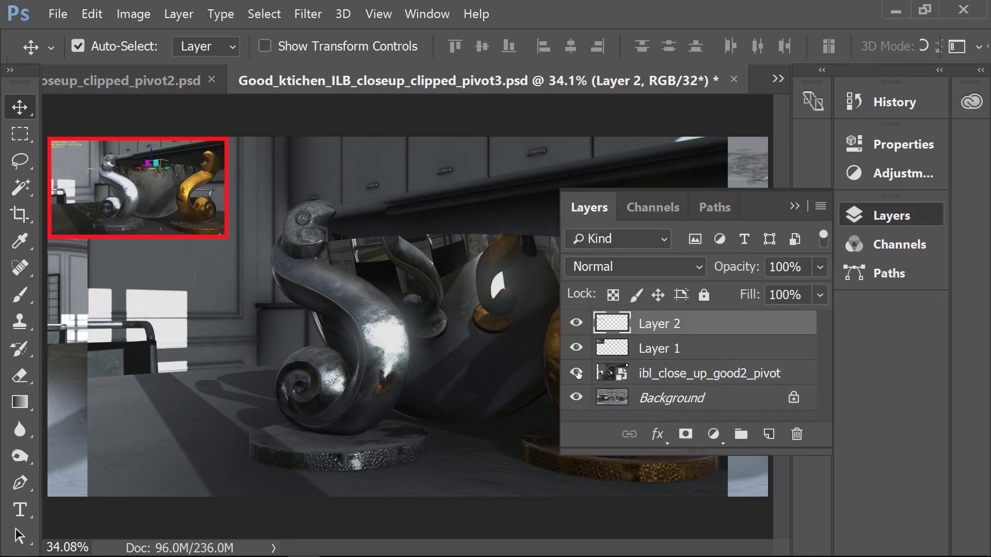
click(576, 373)
click(876, 216)
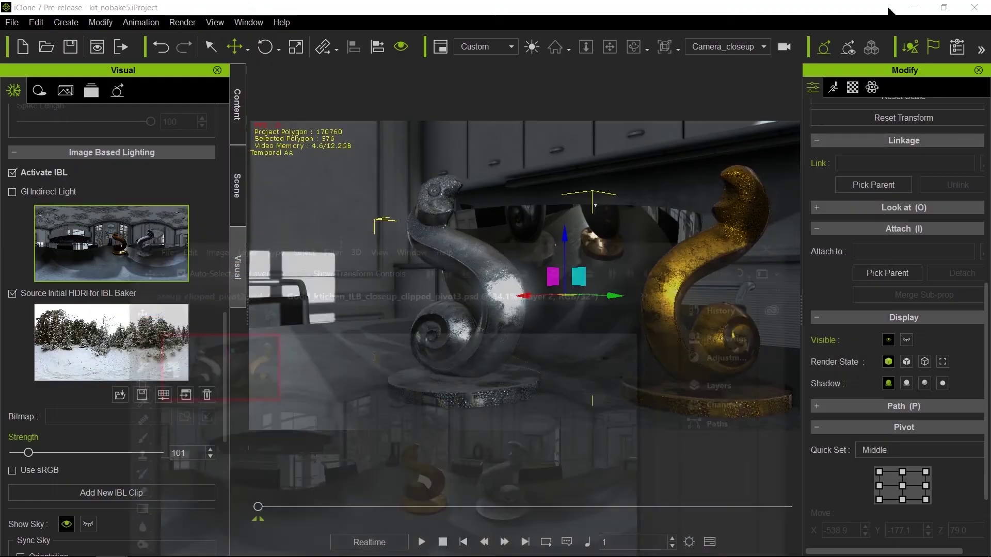
click(895, 11)
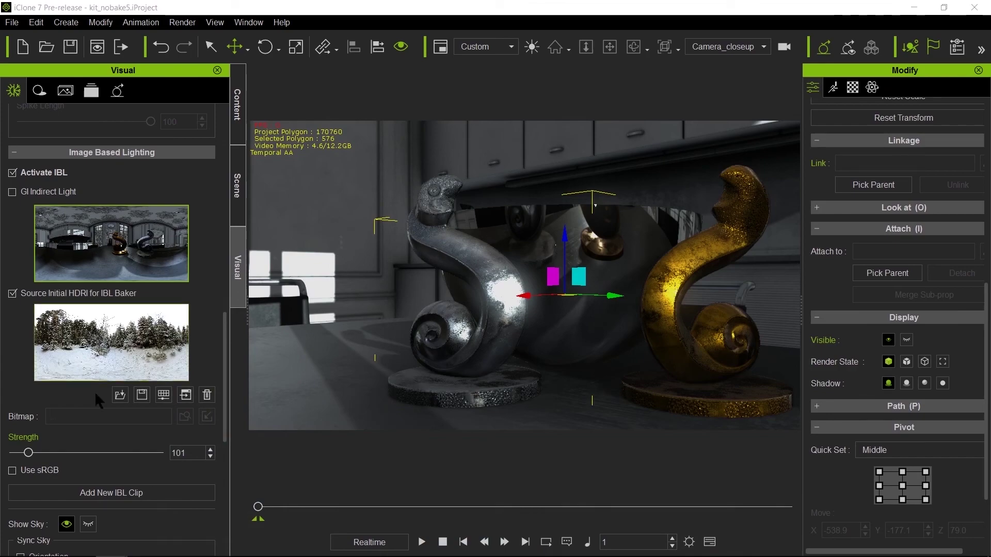
key(alt+Tab)
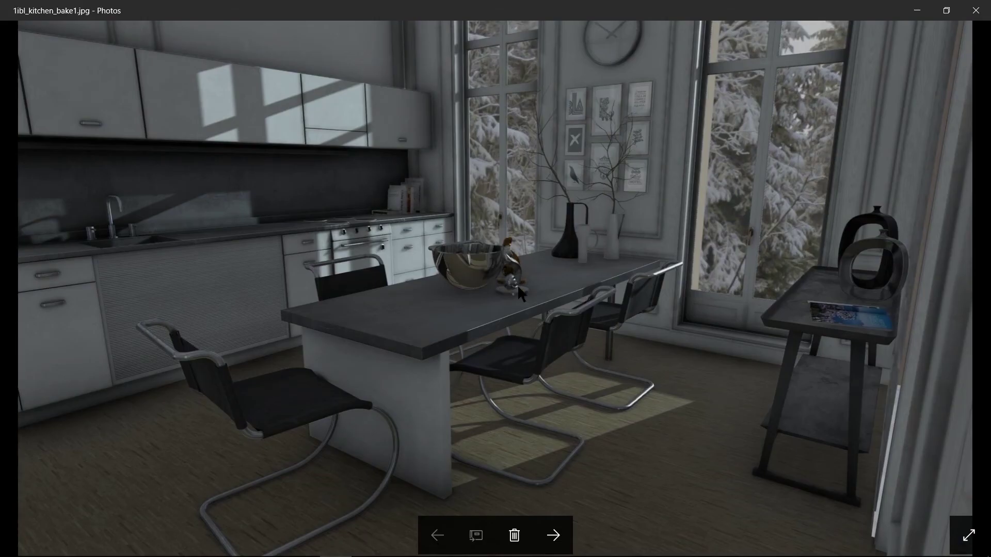
click(562, 536)
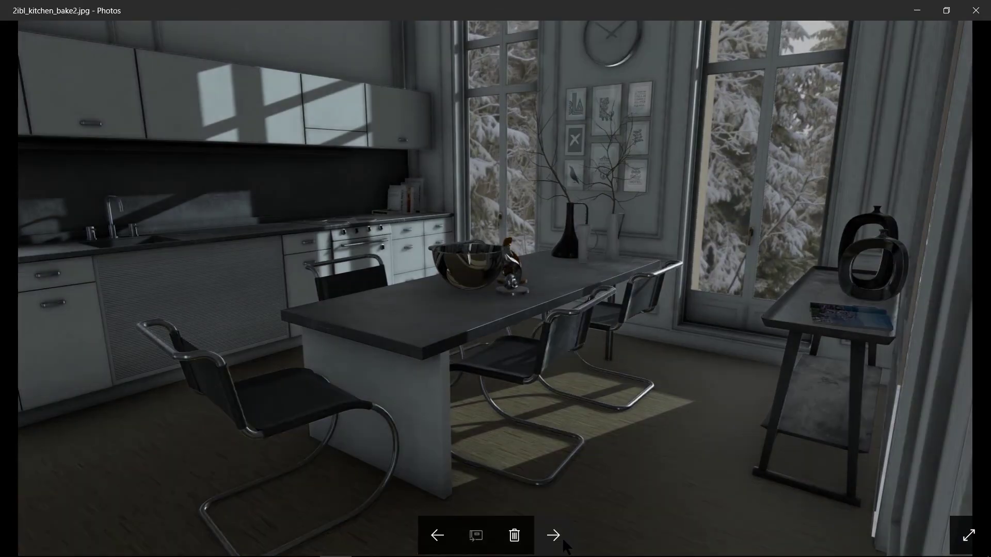
click(554, 537)
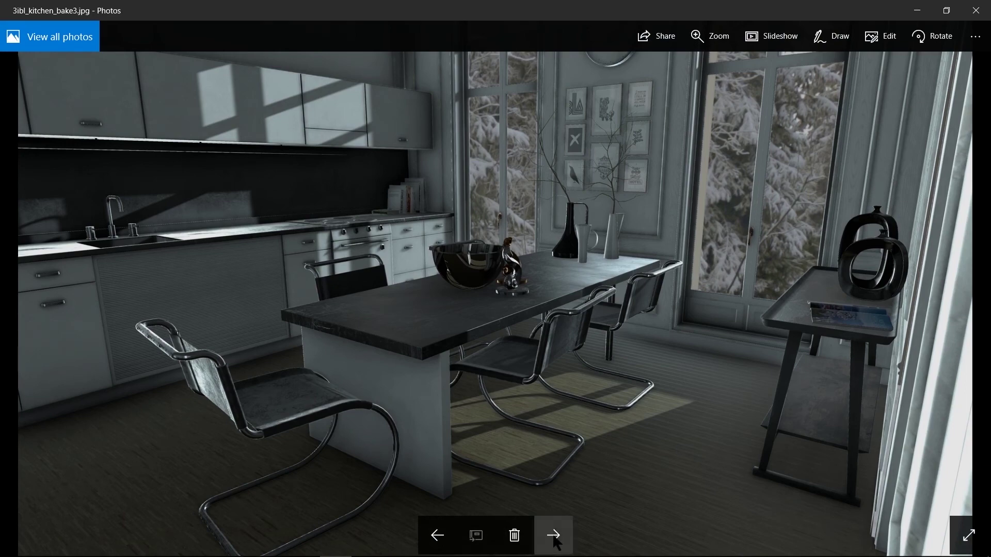
click(553, 536)
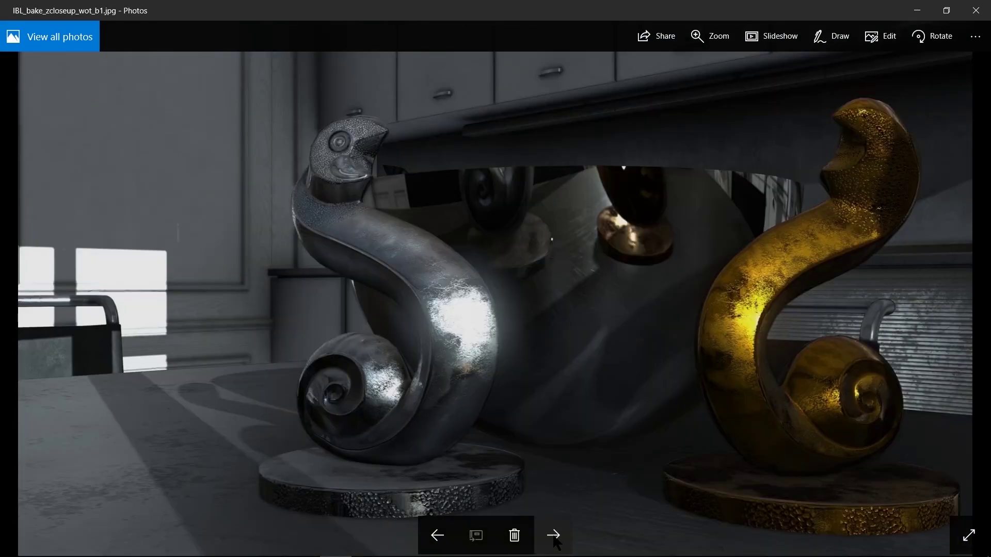
click(555, 538)
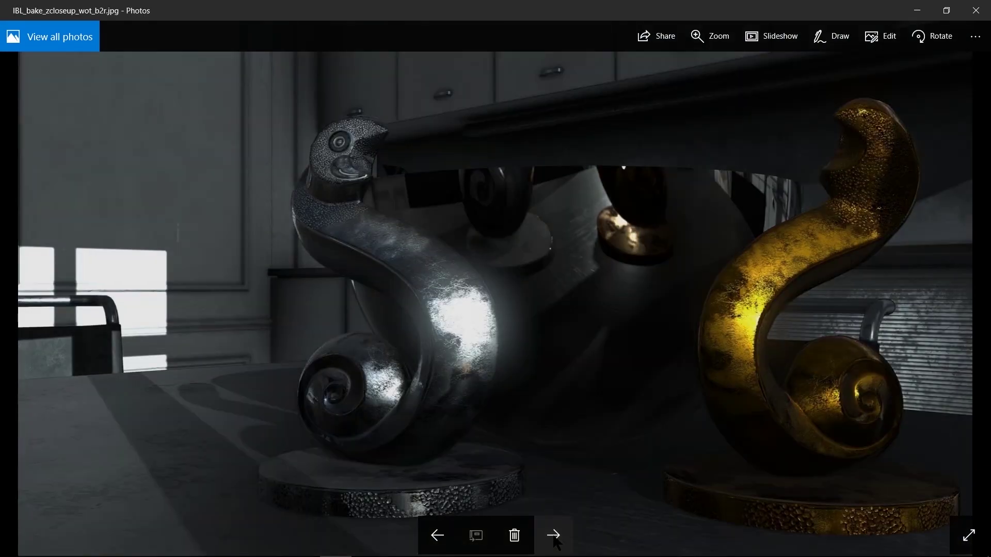
click(554, 537)
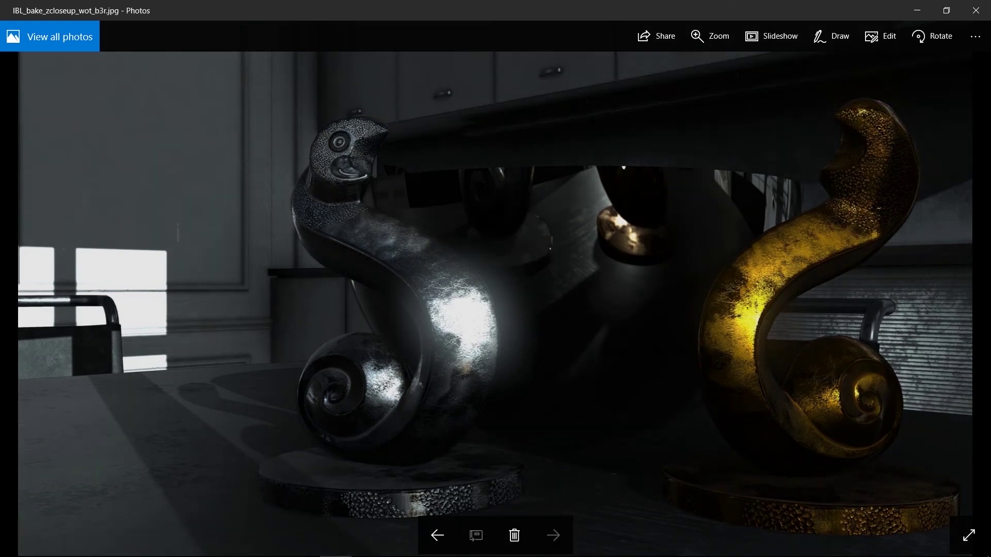
click(977, 10)
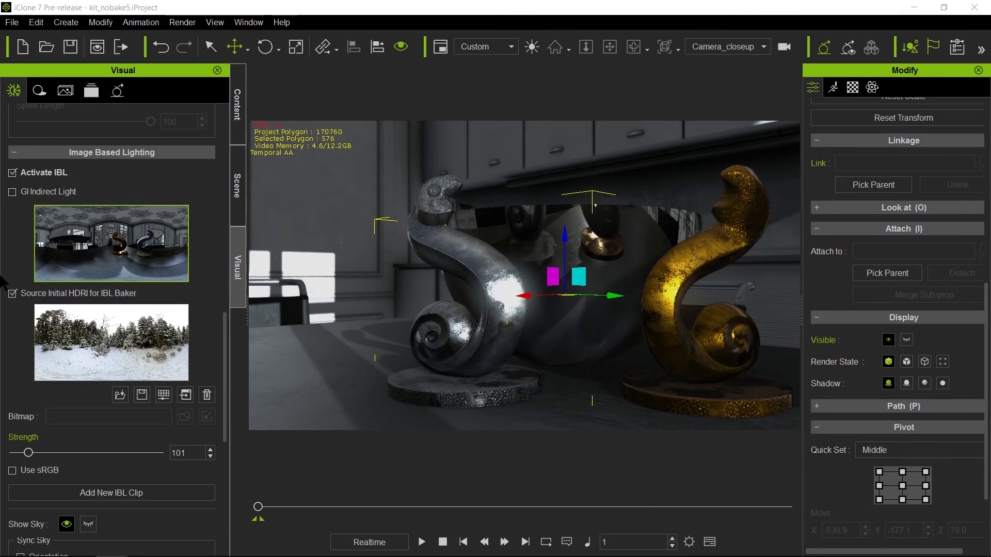
- Switch Source Initial HDRI for IBL Baker on and back off, bringing Bake IBL into view
click(12, 293)
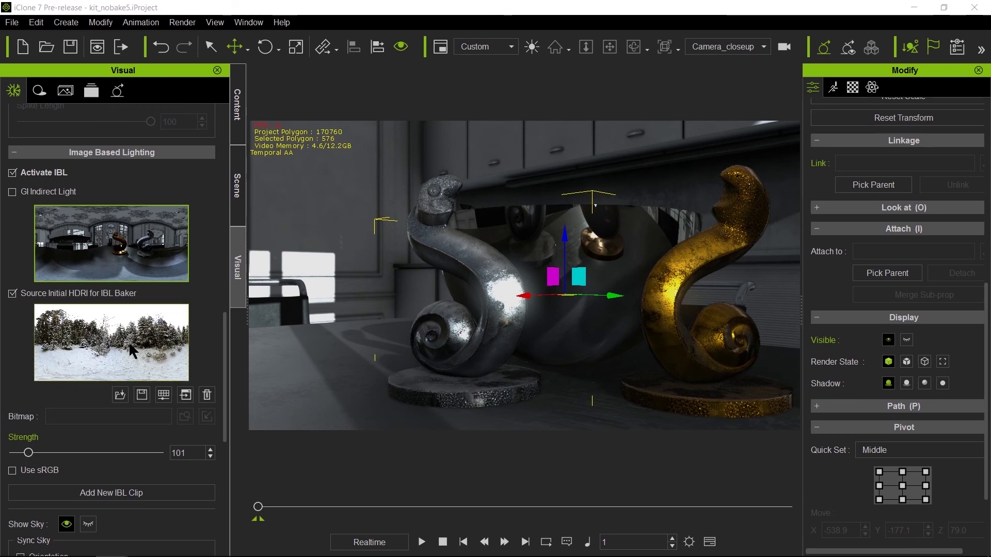
click(12, 294)
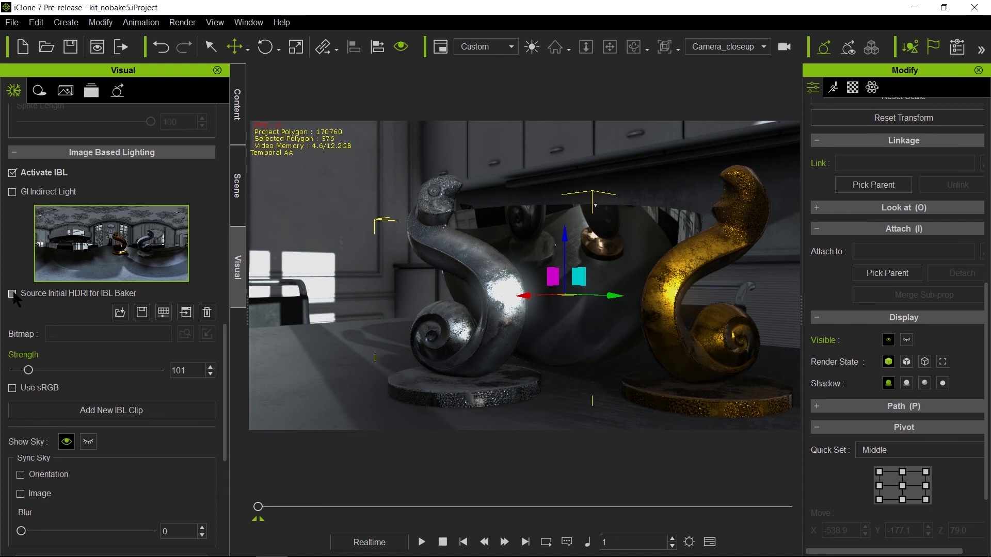
scroll(59, 315, down, 3)
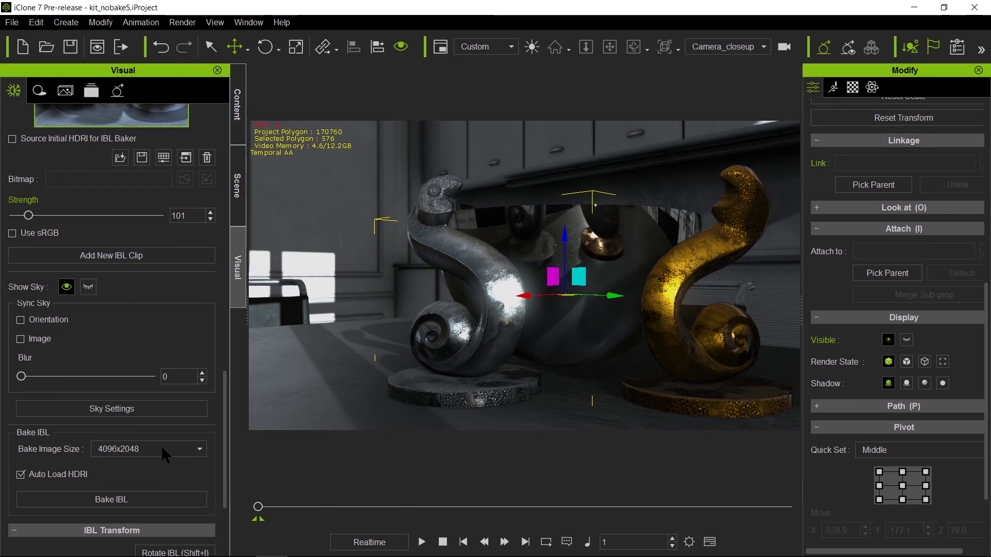
key(F12)
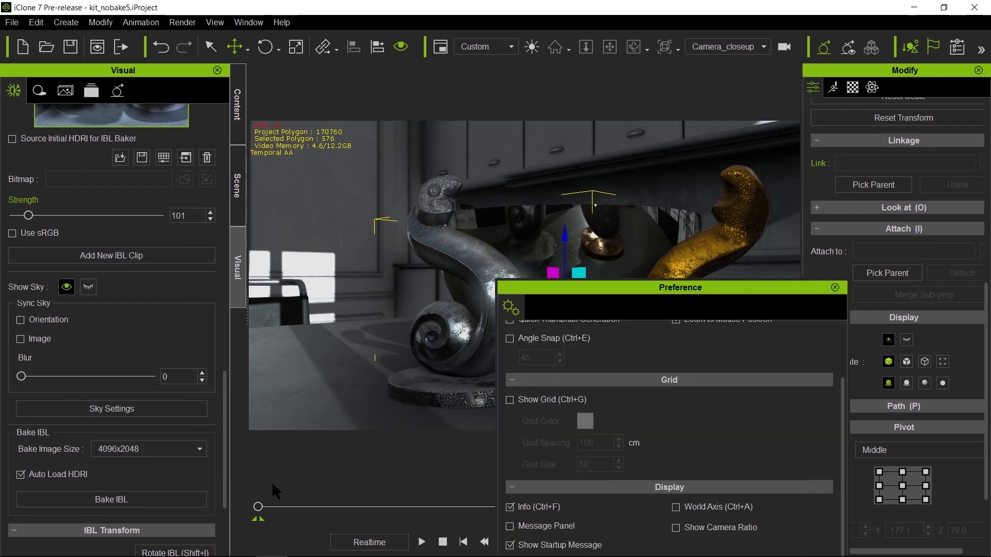
drag(694, 285, 406, 5)
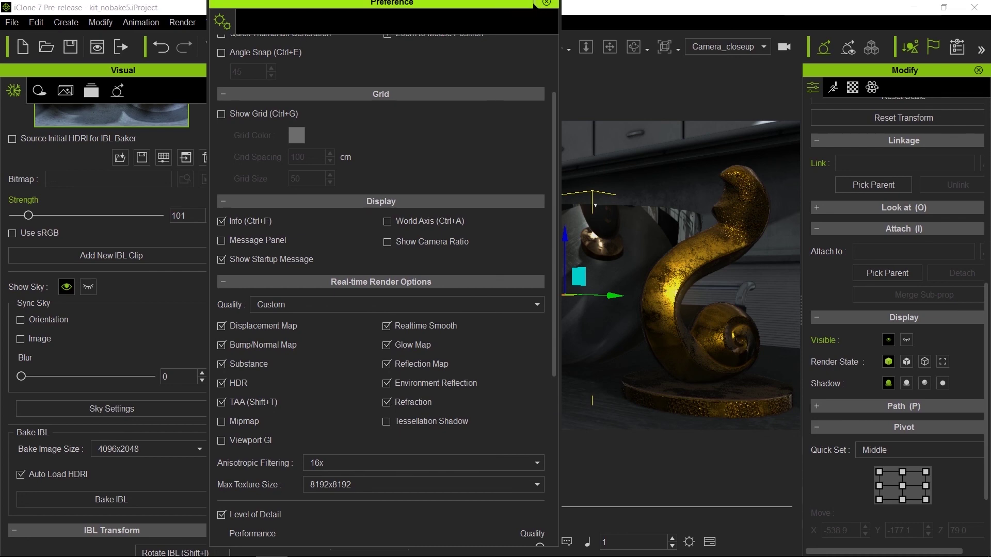
click(546, 4)
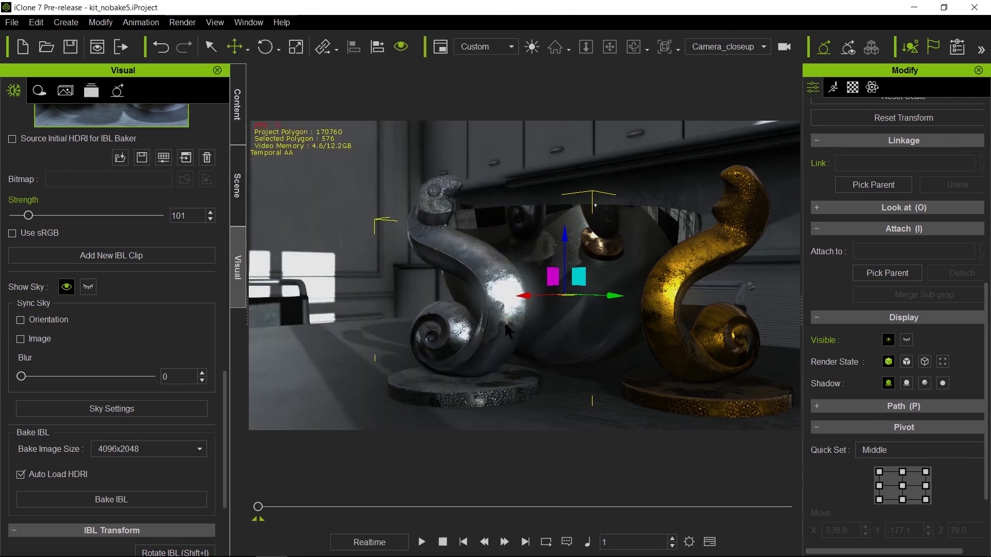